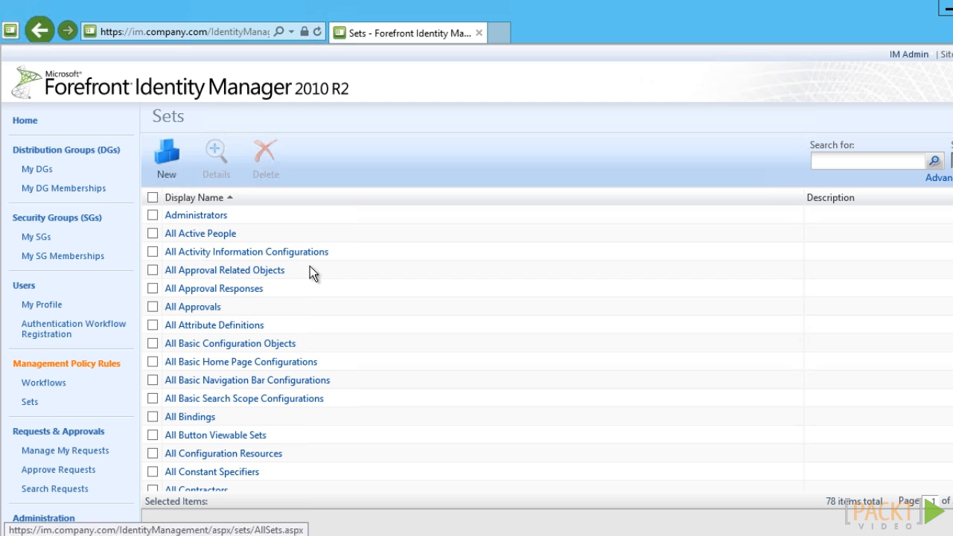
# Step: Start a new set with the display name "Company: HelpDesk Users" and proceed to its membership criteria
pyautogui.click(168, 157)
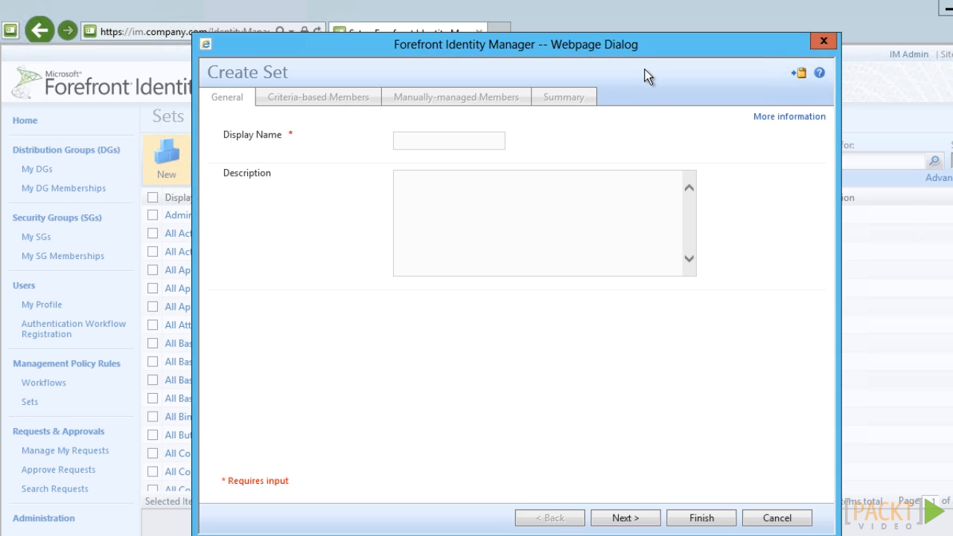
pyautogui.click(453, 140)
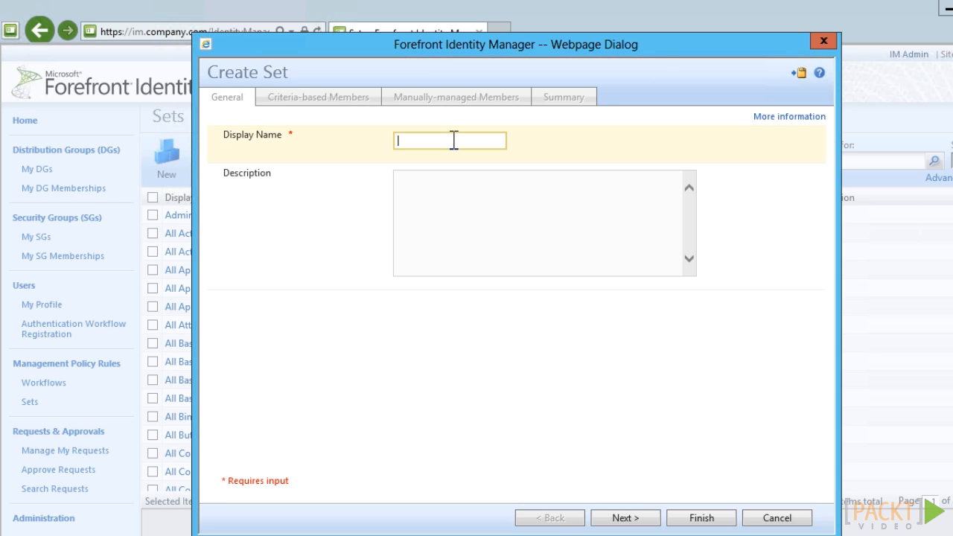
pyautogui.write('Company: HelpDesk Users')
pyautogui.click(638, 526)
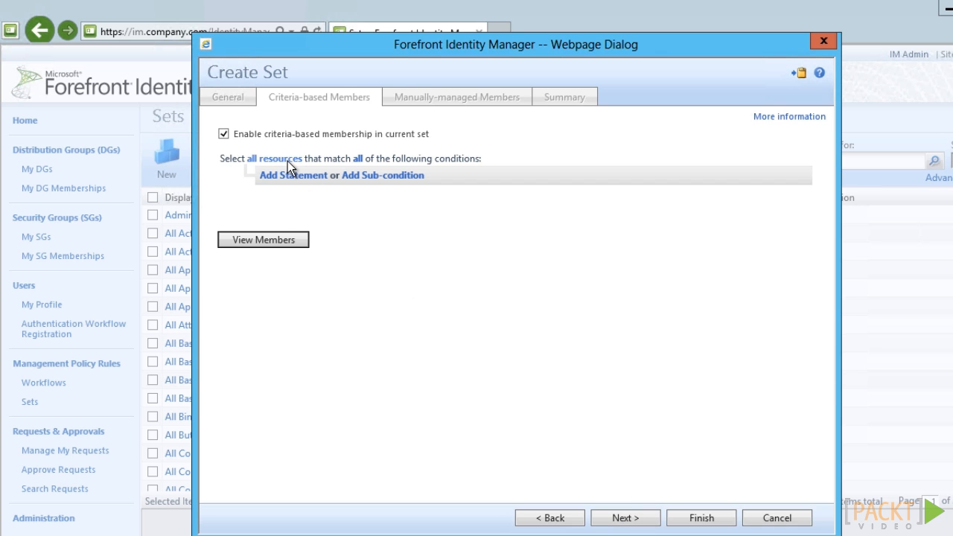
# Step: Restrict the set's criteria-based membership from all resources to the user resource type
pyautogui.click(288, 161)
pyautogui.click(288, 161)
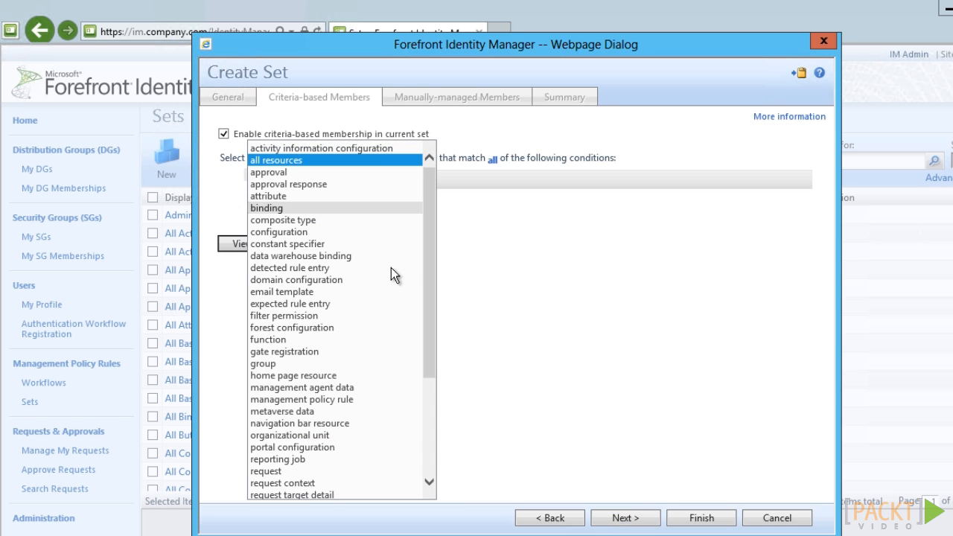
pyautogui.moveTo(426, 289); pyautogui.dragTo(335, 452)
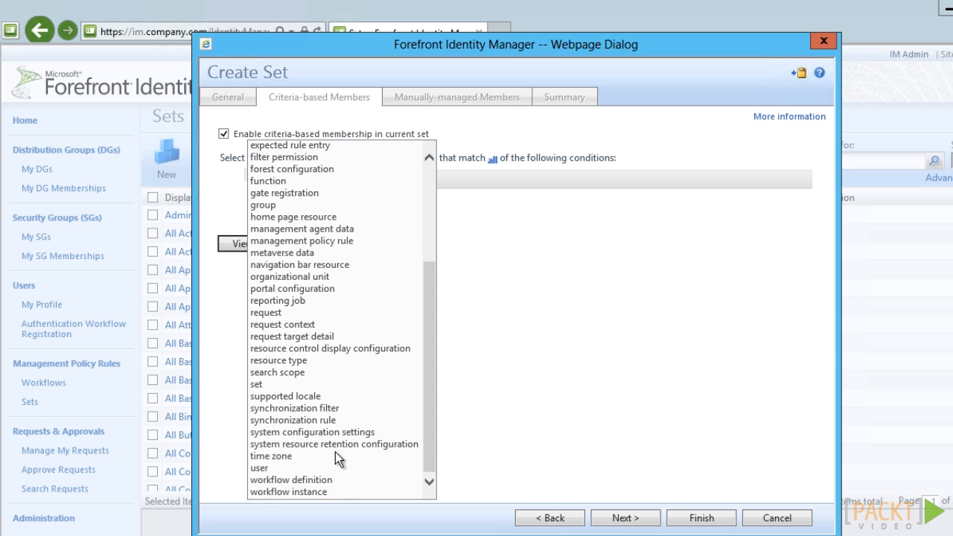
pyautogui.click(292, 467)
# Step: Add a membership condition statement based on the Organizational Unit attribute
pyautogui.click(298, 176)
pyautogui.click(343, 188)
pyautogui.click(391, 194)
pyautogui.scroll(-6, 327, 417)
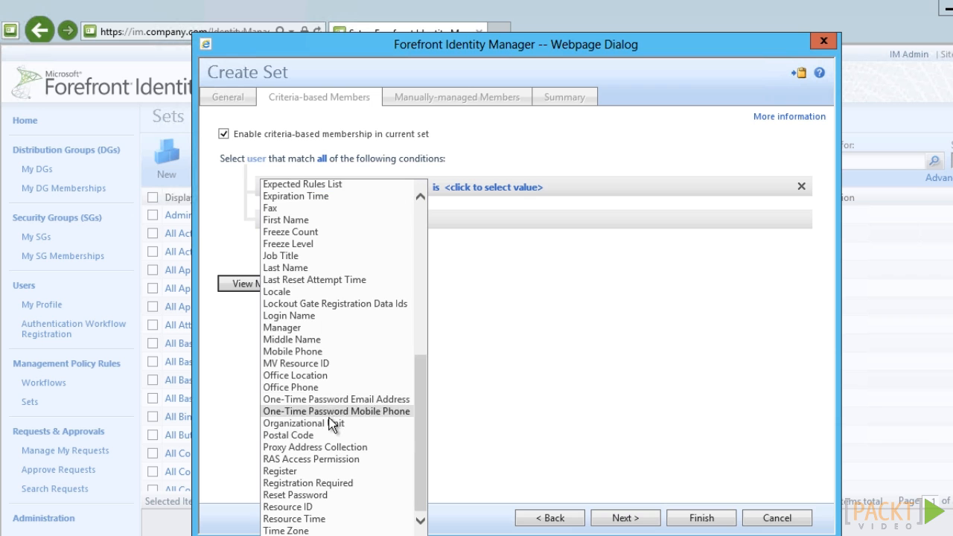
pyautogui.click(326, 423)
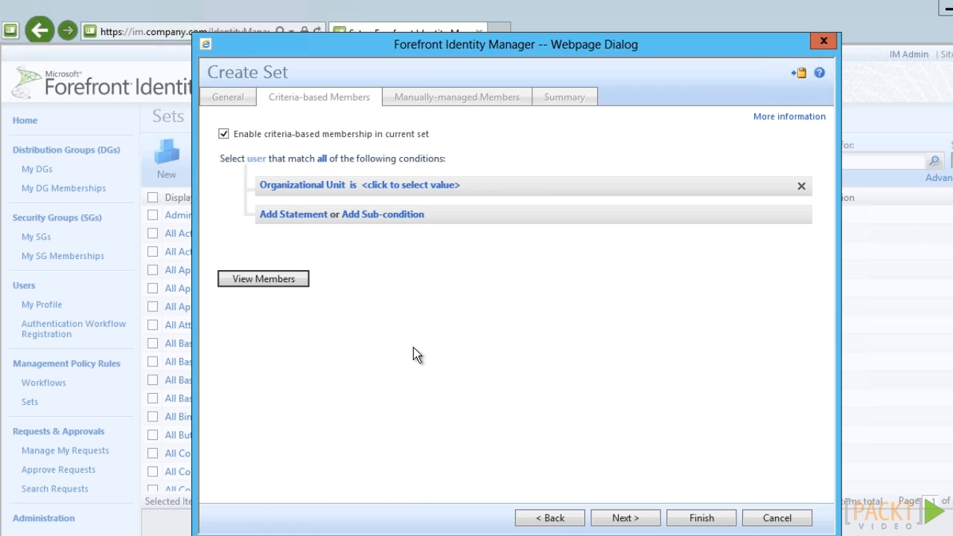
# Step: Search all resources for "helpdesk" and use the HelpDesk organizational unit as the condition's value
pyautogui.click(413, 187)
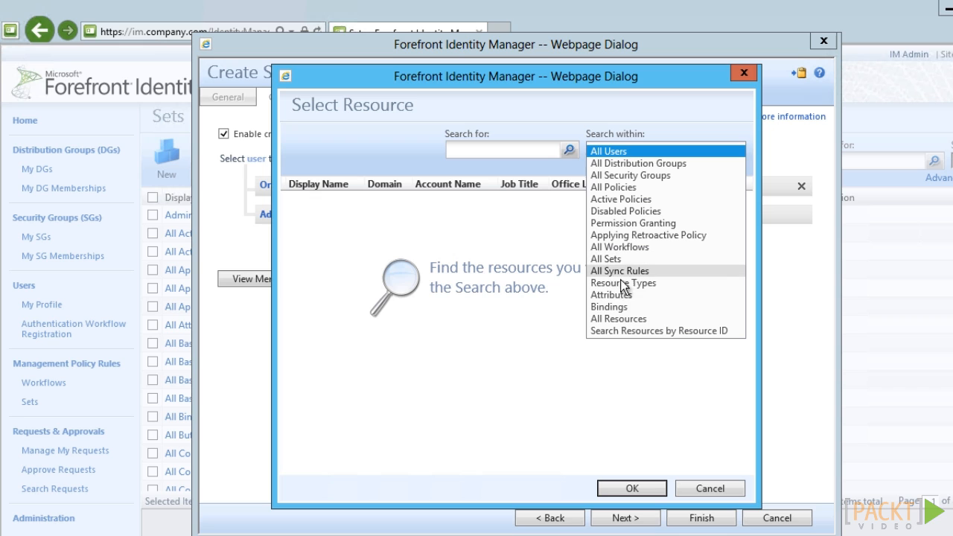
pyautogui.click(626, 319)
pyautogui.click(521, 150)
pyautogui.write('helpdesk')
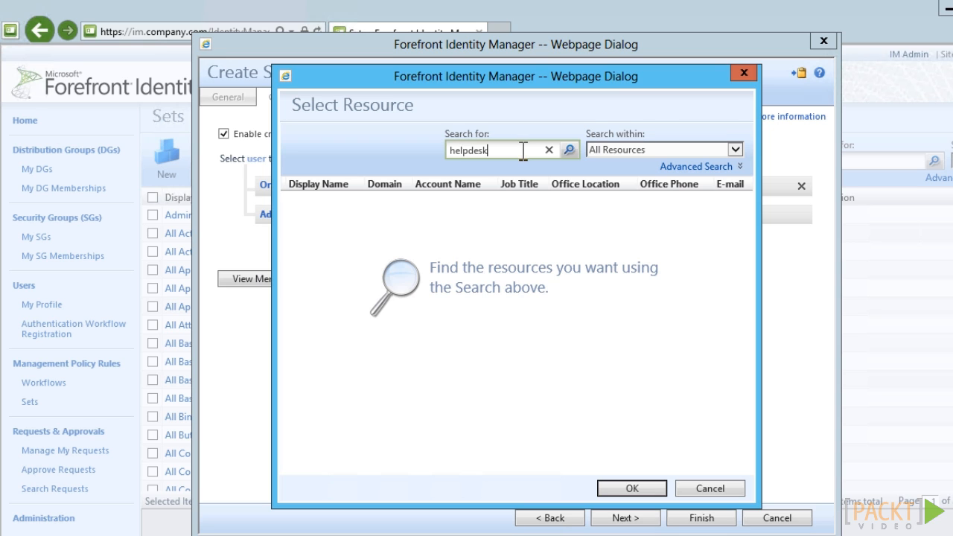
pyautogui.click(567, 151)
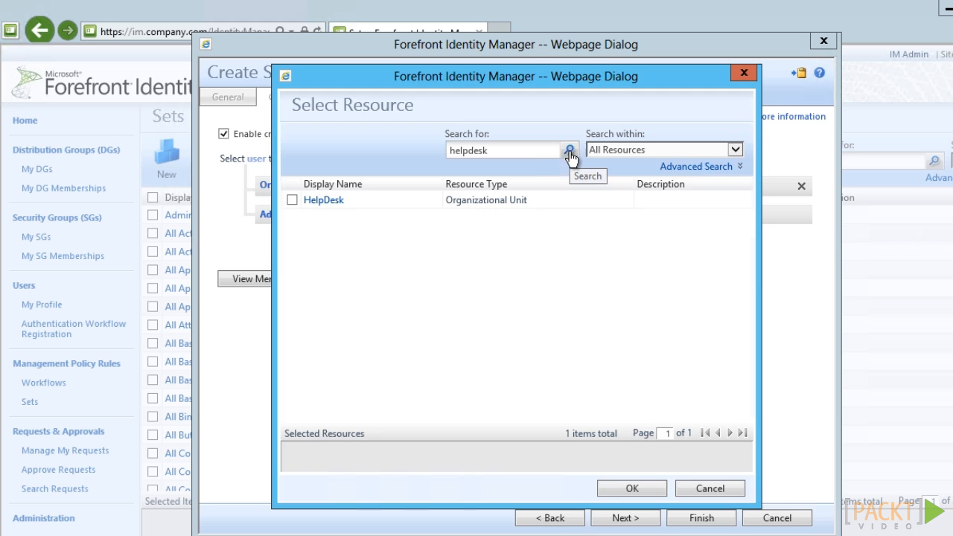
pyautogui.click(292, 199)
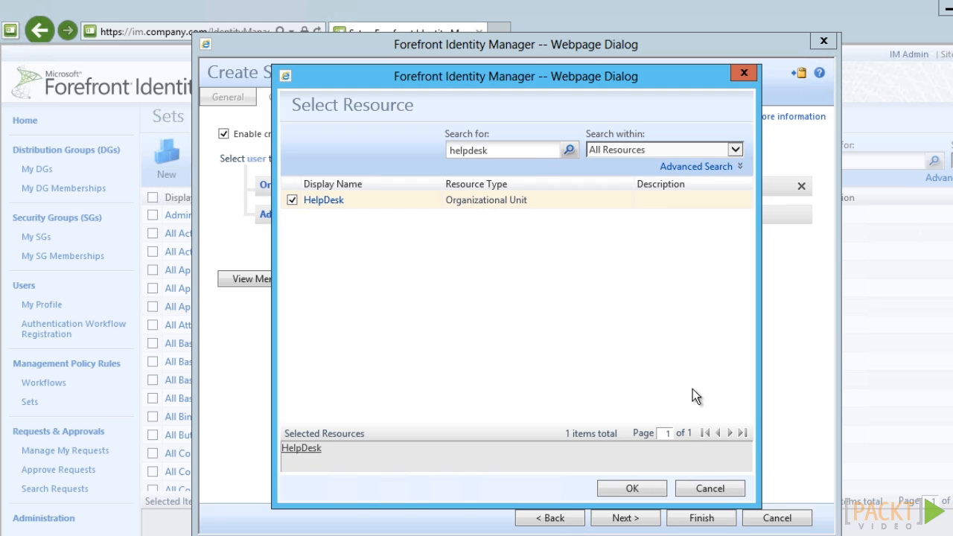
pyautogui.click(635, 489)
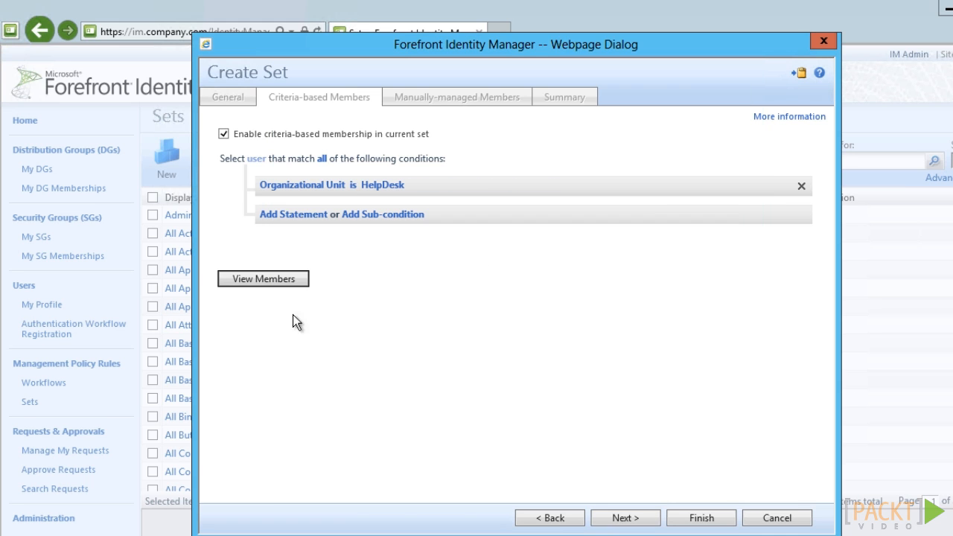
# Step: Preview the members matching the HelpDesk criteria, then finish and submit the new set
pyautogui.click(280, 282)
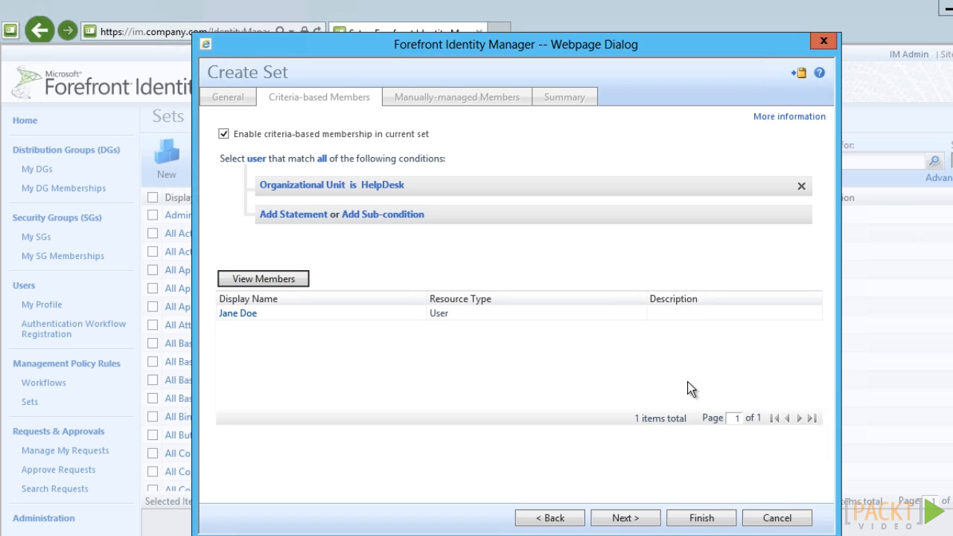
pyautogui.click(704, 520)
pyautogui.click(700, 518)
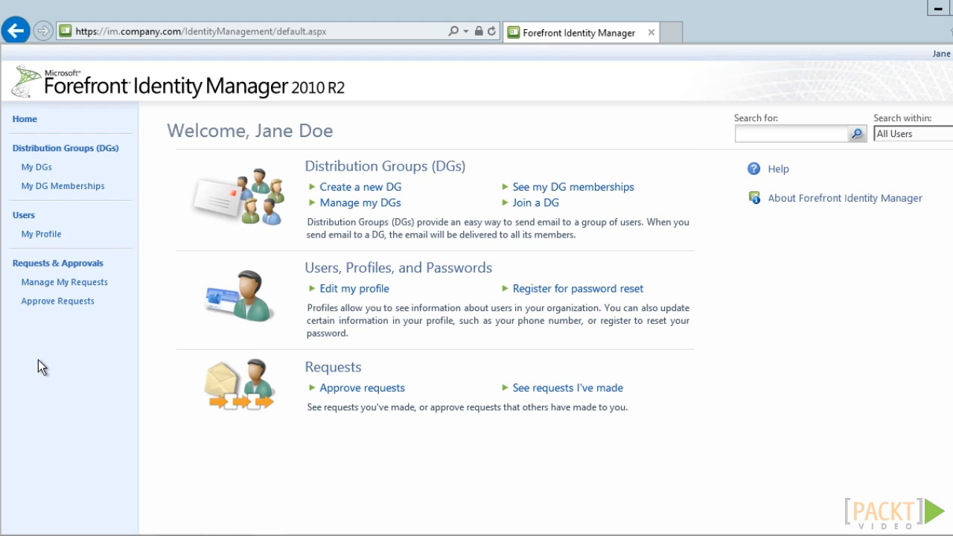
# Step: In the help desk user's portal session, open the user list and search for all users
pyautogui.click(33, 225)
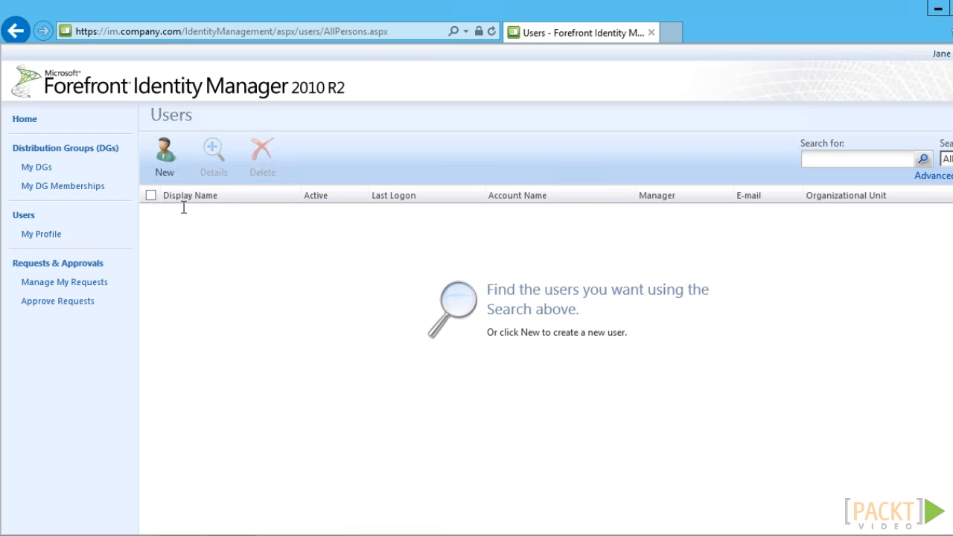
pyautogui.click(931, 163)
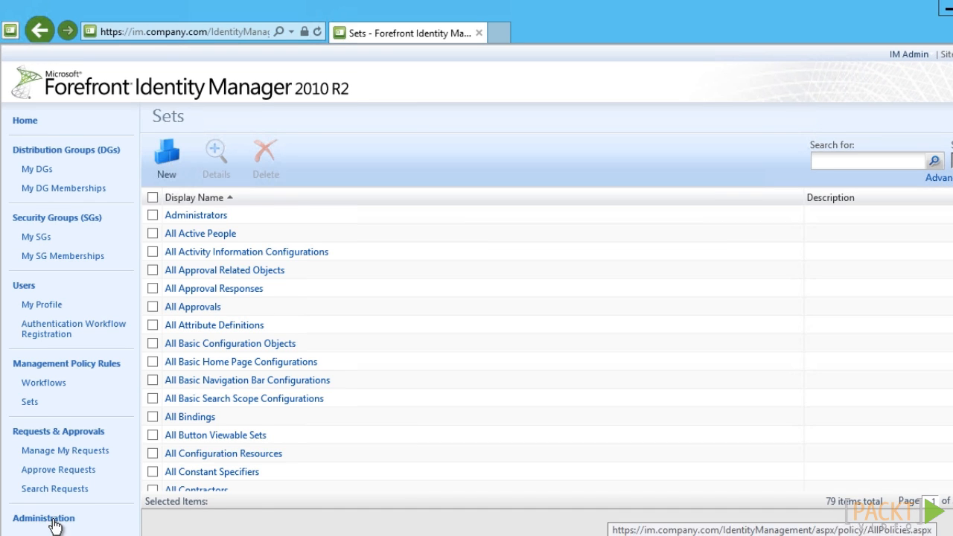
# Step: Back in the administrator's portal, examine the CustomExpression outbound attribute flow of the "AD: Outbound User" synchronization rule without changing it
pyautogui.click(55, 524)
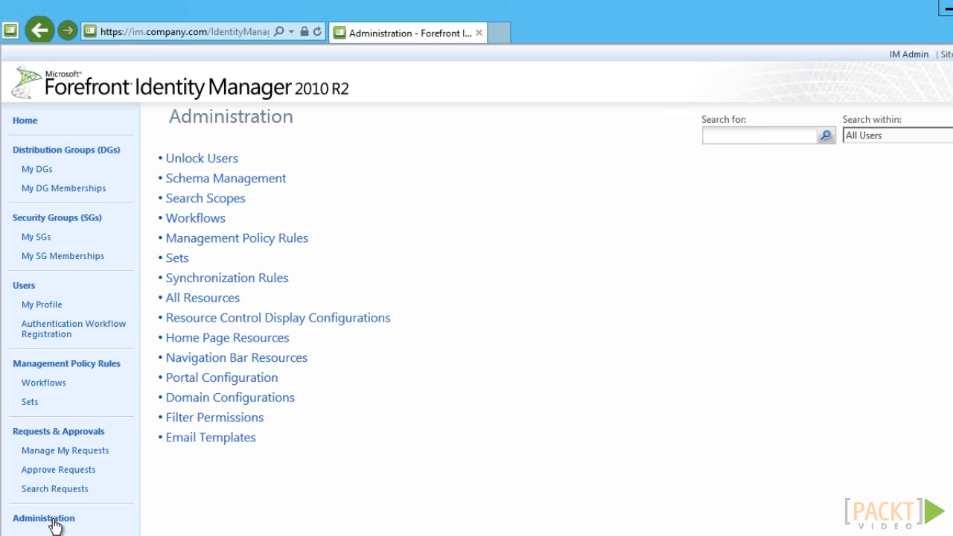
pyautogui.click(266, 284)
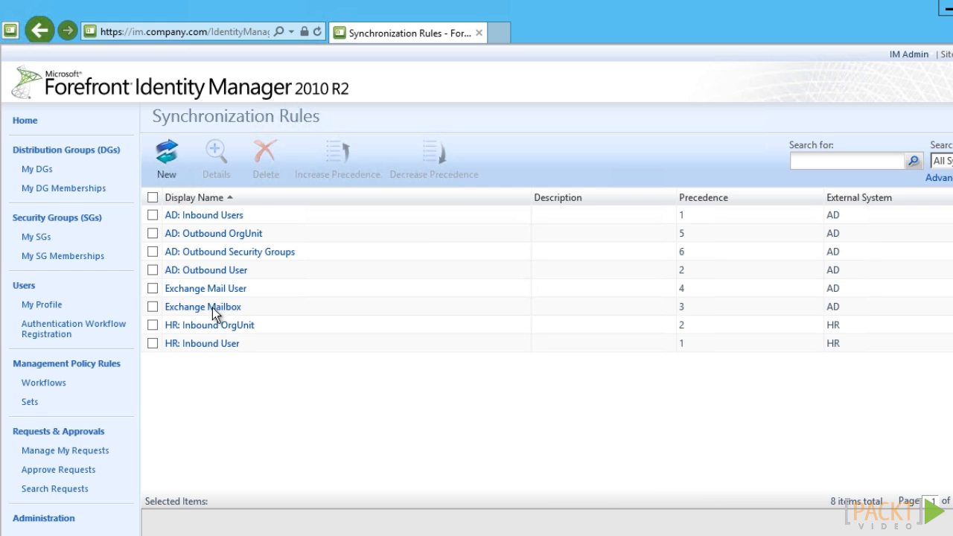
pyautogui.click(206, 271)
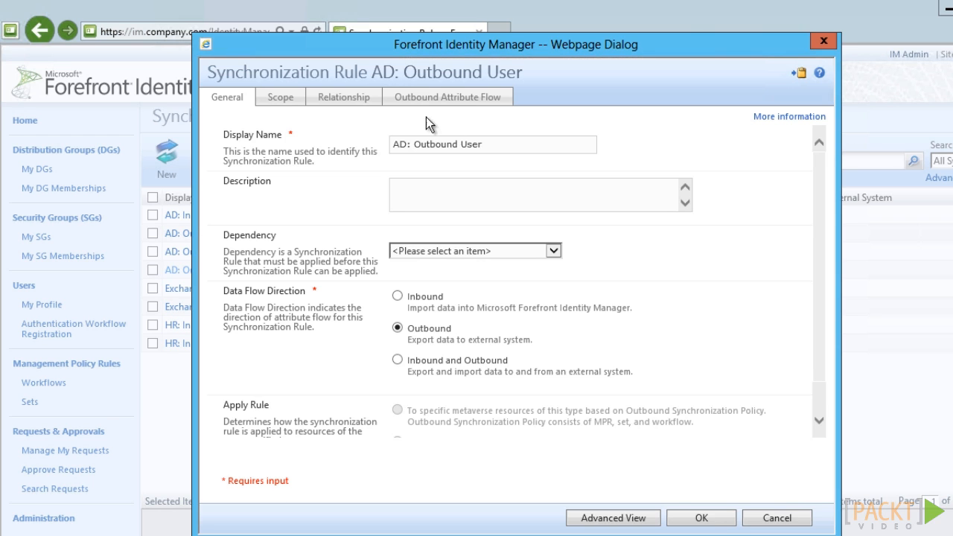
pyautogui.click(430, 102)
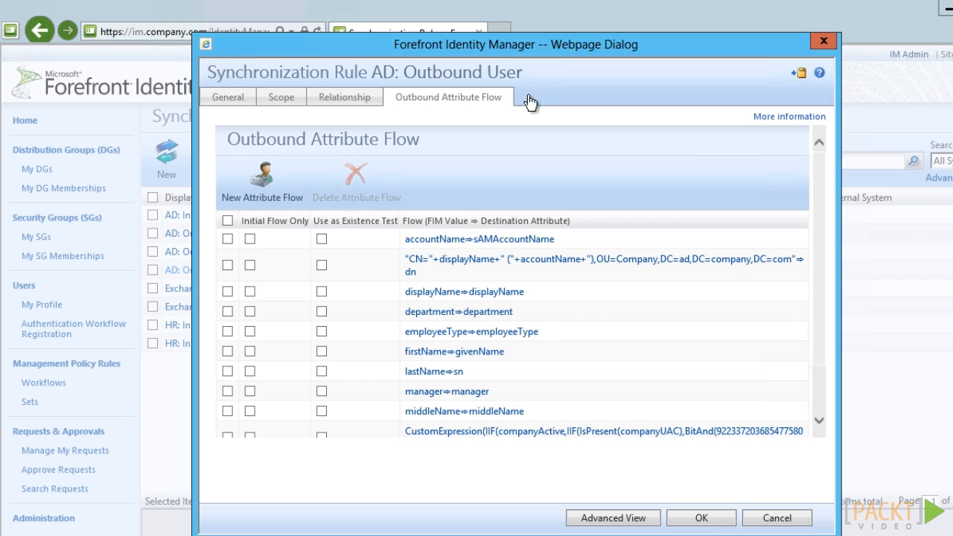
pyautogui.click(650, 433)
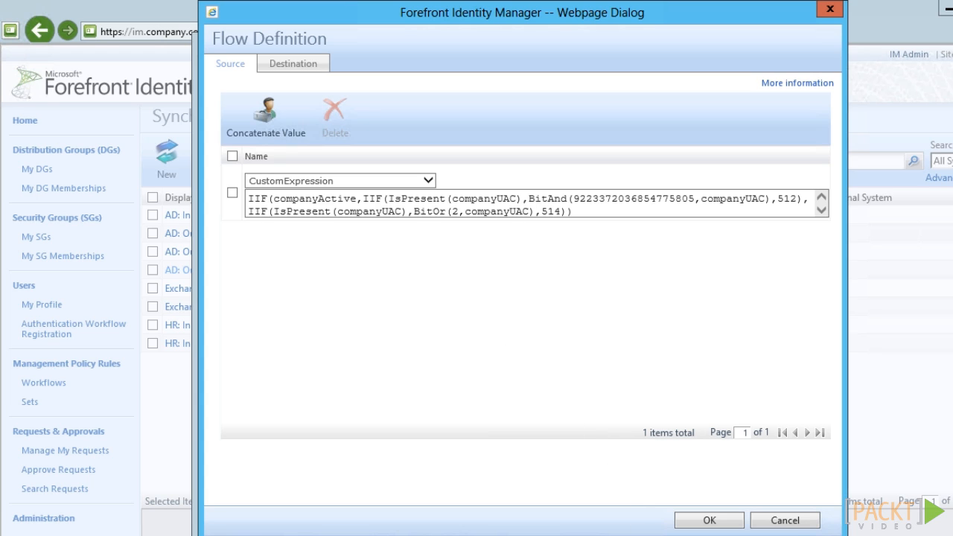
pyautogui.click(786, 520)
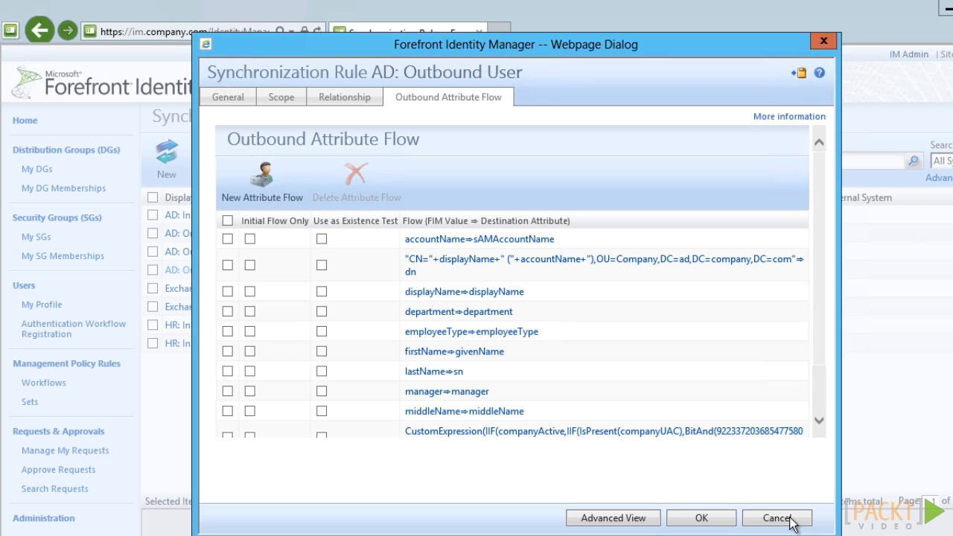
pyautogui.click(789, 522)
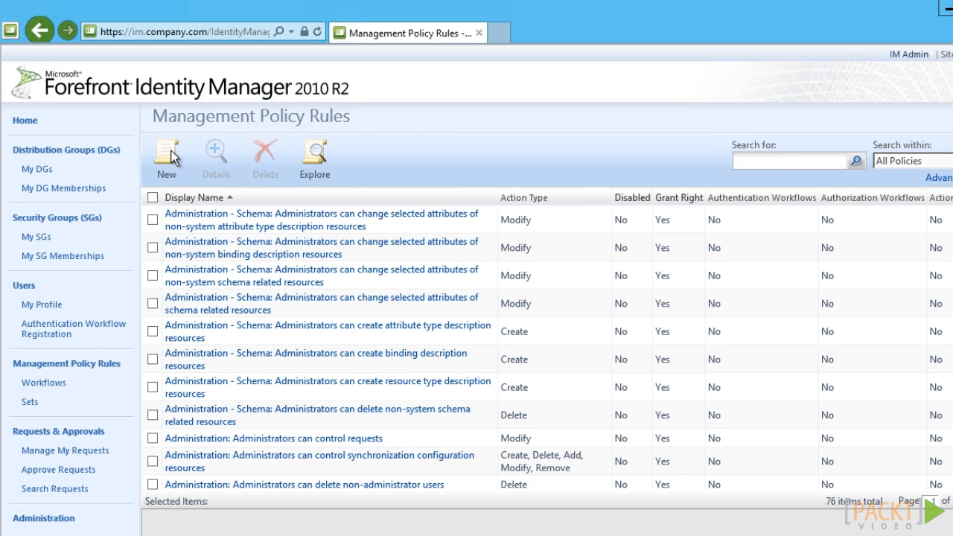
# Step: Start a Request-type management policy rule named "Company: HelpDesk can read attributes of other users" and proceed to its requestors
pyautogui.click(171, 156)
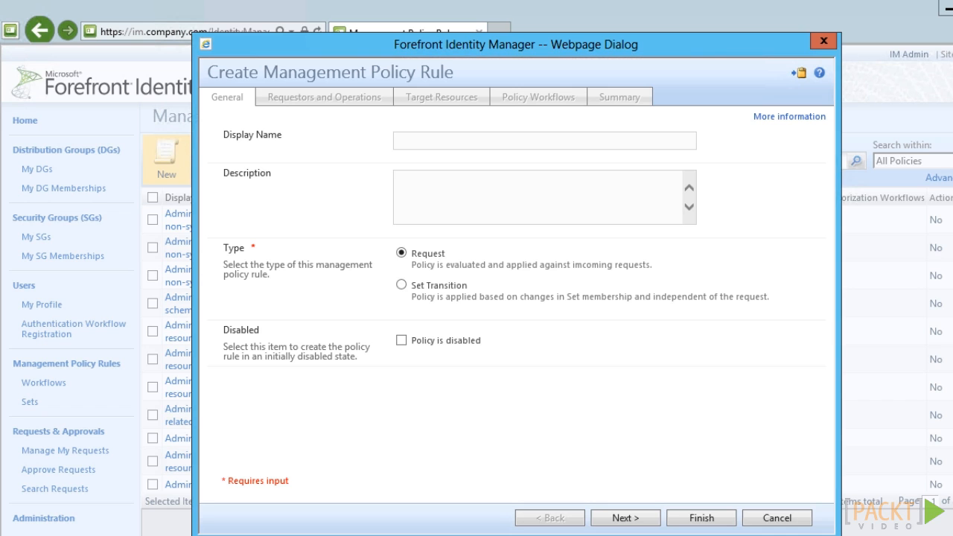
pyautogui.click(441, 142)
pyautogui.rightClick(441, 140)
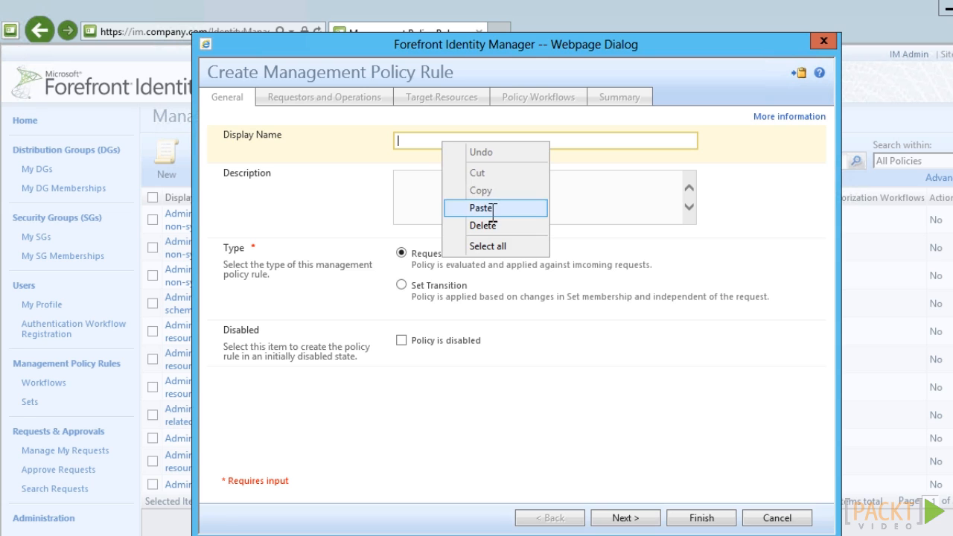
pyautogui.click(476, 208)
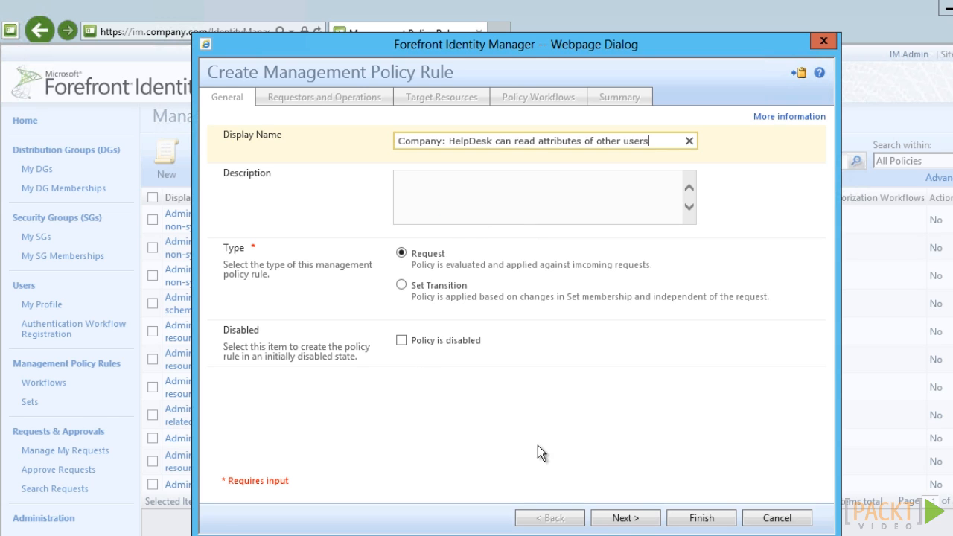
pyautogui.click(626, 519)
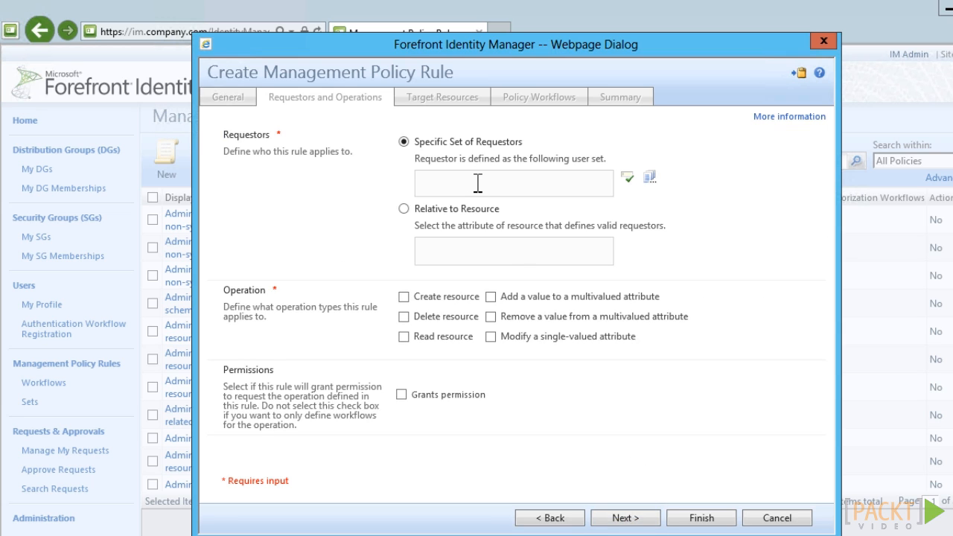
# Step: Set the rule's requestors to Company: HelpDesk Users, with the Read resource operation and Grants permission enabled
pyautogui.click(477, 183)
pyautogui.write('com')
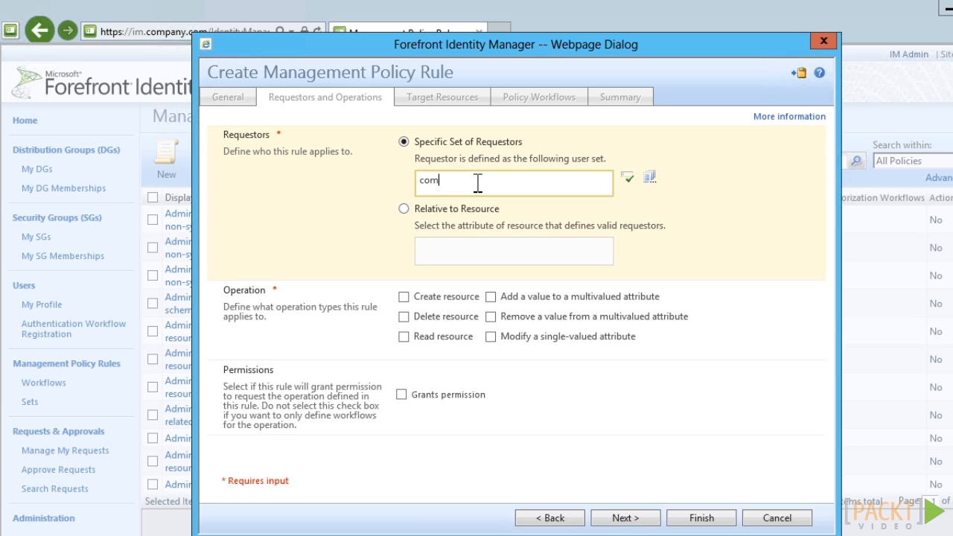
pyautogui.write('pany: help')
pyautogui.click(626, 182)
pyautogui.click(403, 337)
pyautogui.click(401, 396)
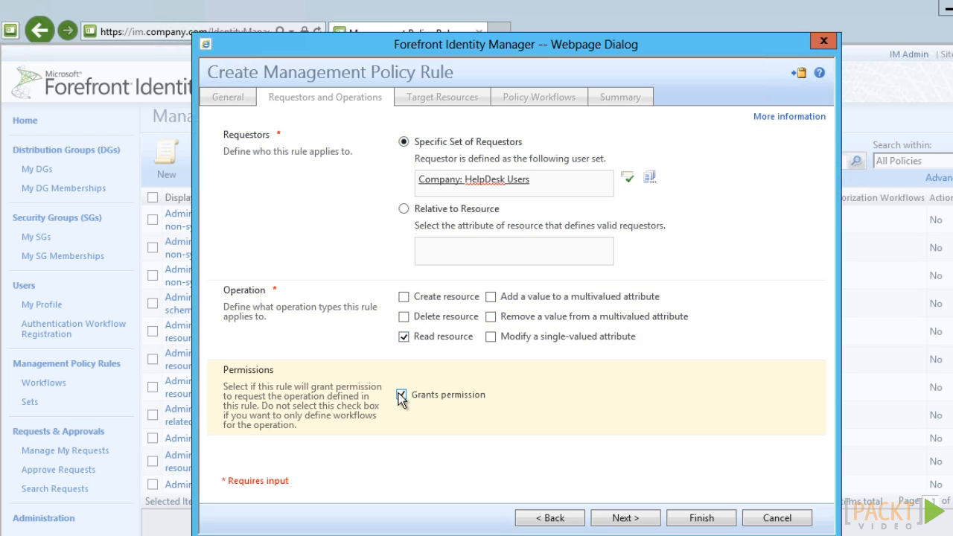
pyautogui.click(626, 518)
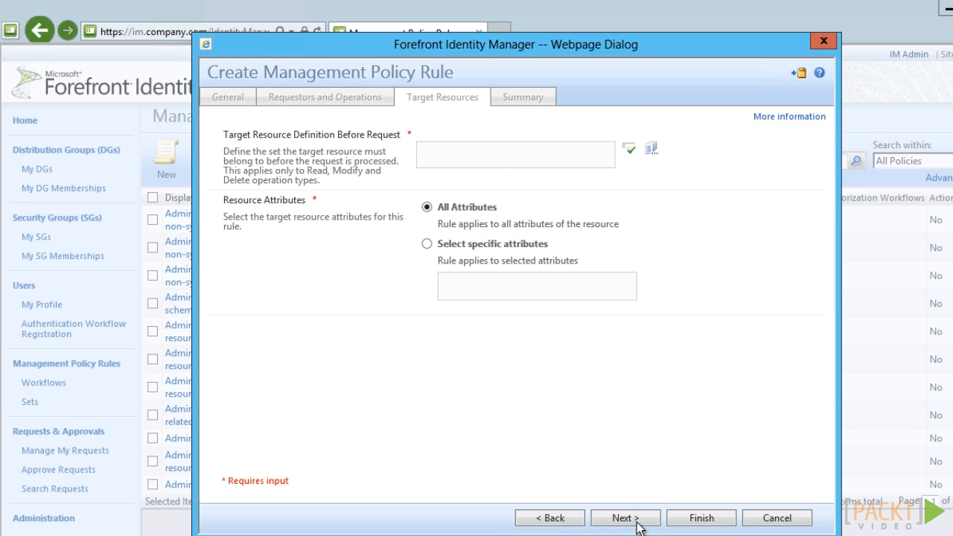
# Step: Target the rule at the "Company: All Users" set with all attributes, then finish and submit it
pyautogui.click(501, 170)
pyautogui.write('Company: All Users')
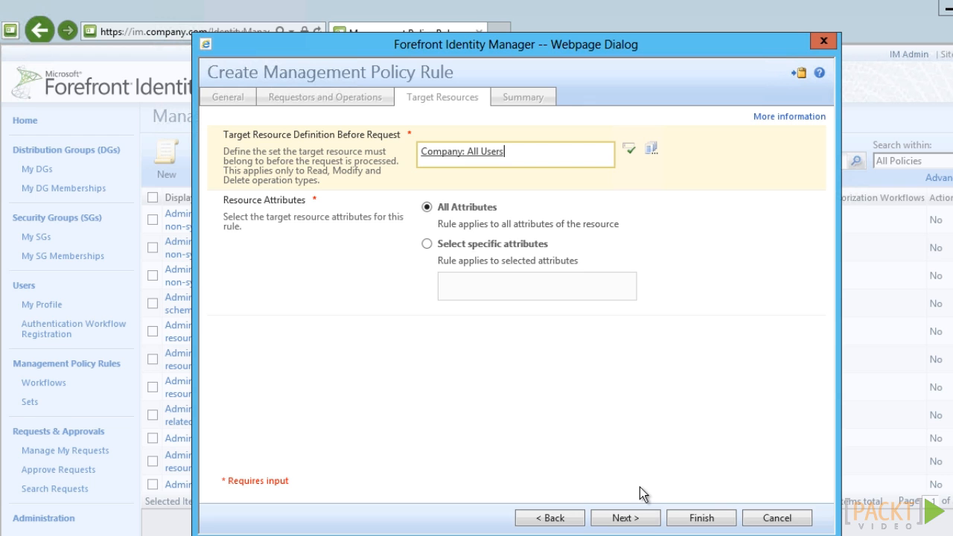
pyautogui.click(702, 519)
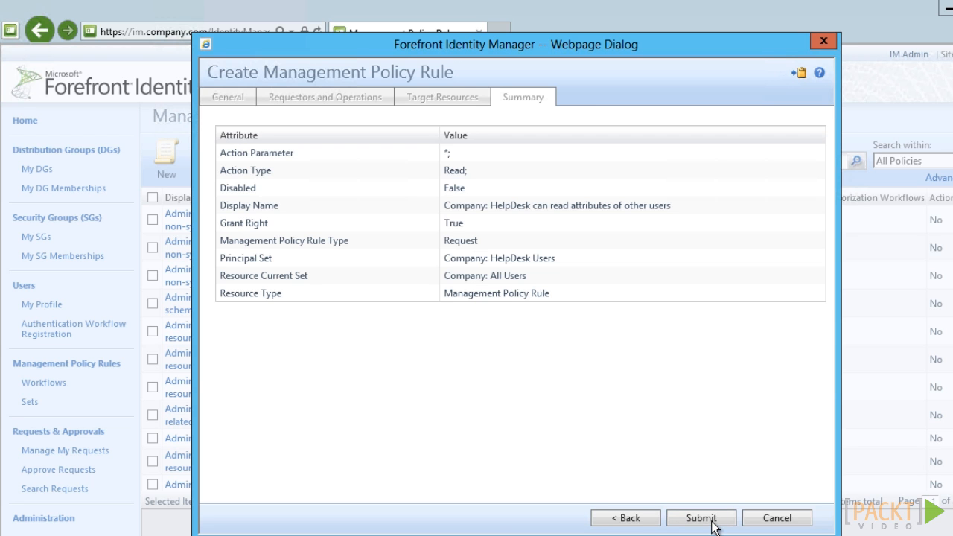
pyautogui.click(702, 519)
# Step: In the help desk user's portal session, list all users and check the inactive user's details without changing them
pyautogui.click(935, 161)
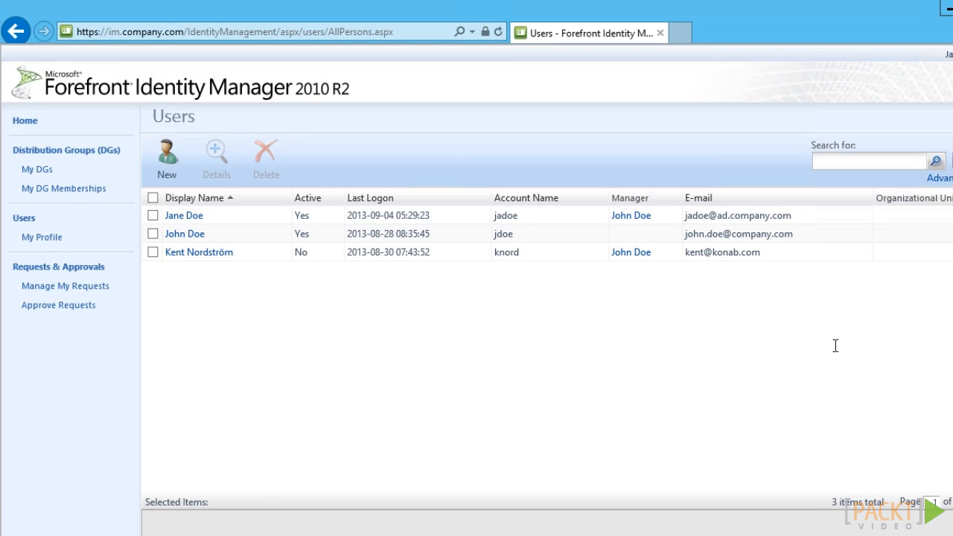
pyautogui.click(195, 259)
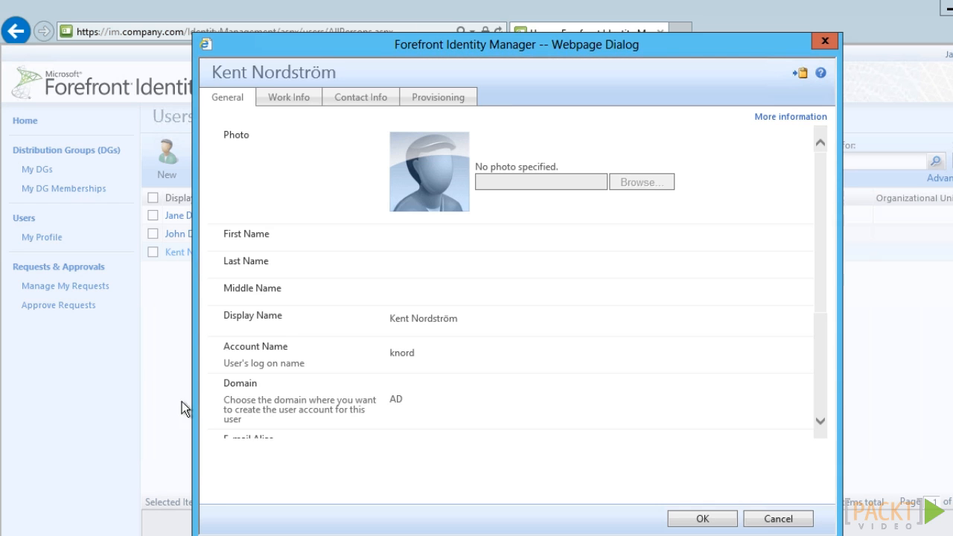
pyautogui.click(803, 525)
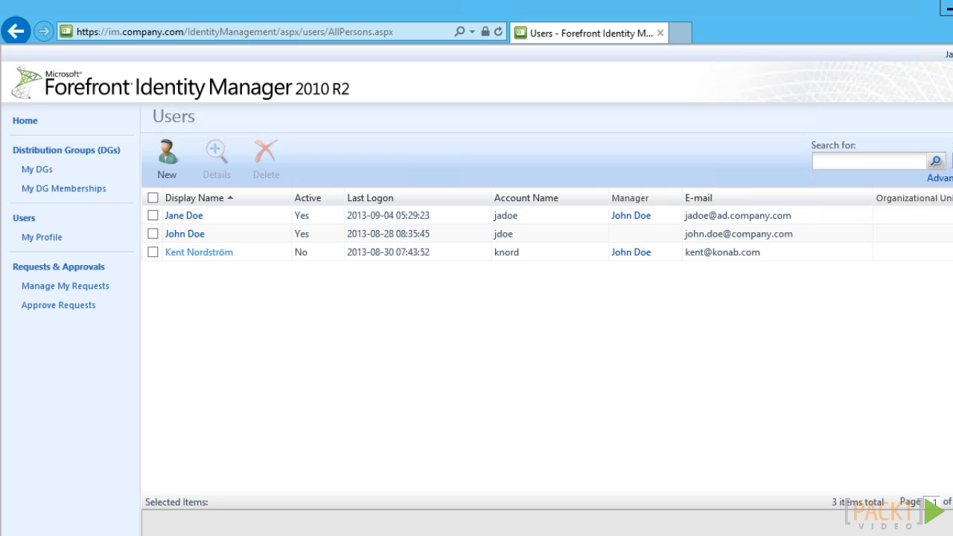
# Step: Reopen the inactive user's details to check the Active setting, leaving without saving
pyautogui.click(221, 260)
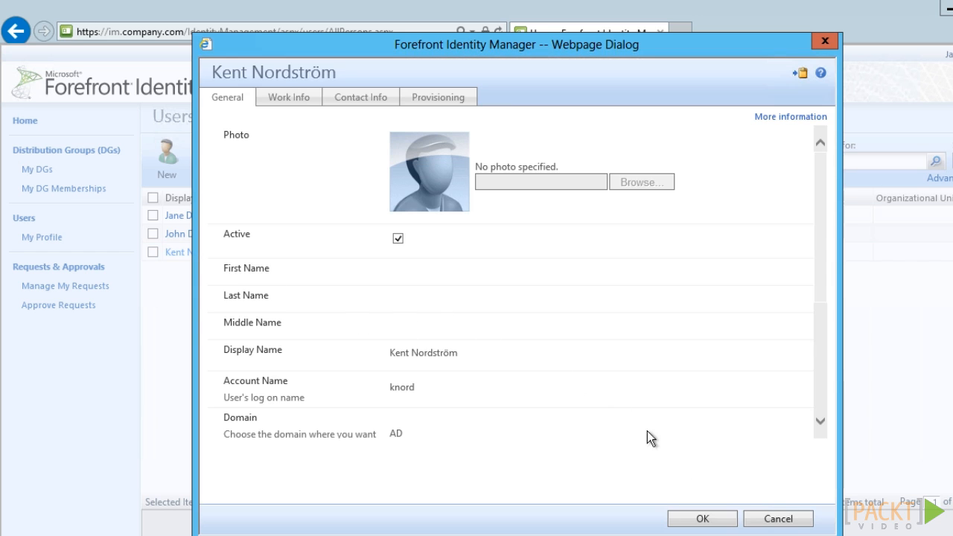
pyautogui.click(778, 519)
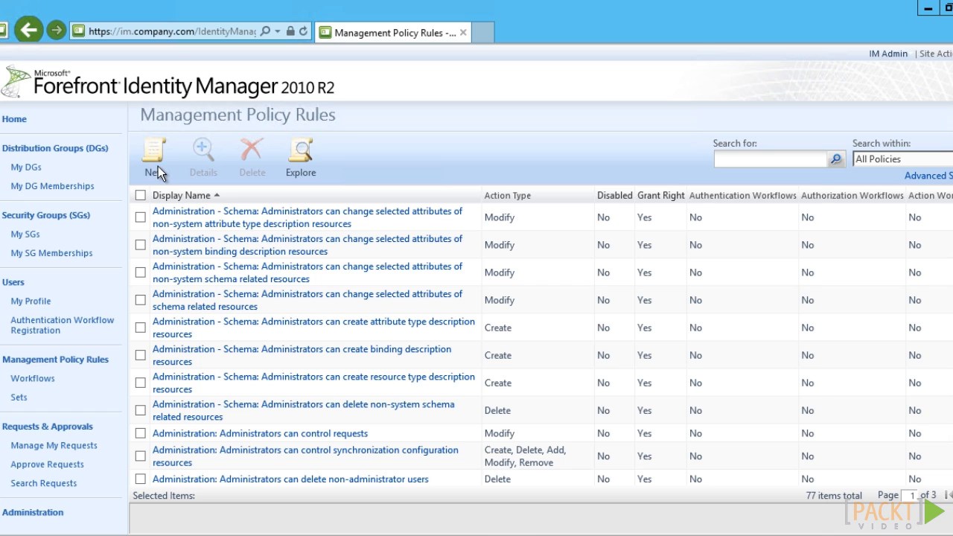
# Step: In the administrator's portal session, start a Request-type management policy rule named "Company: HelpDesk can modify selected attributes of users" and proceed to its requestors
pyautogui.click(158, 167)
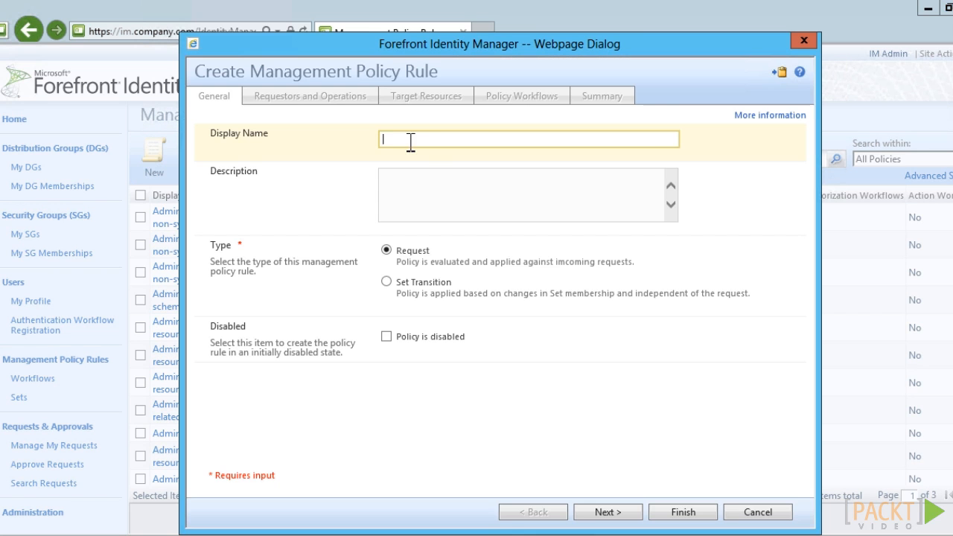
pyautogui.write('Company: HelpDesk can modify selected attributes of users')
pyautogui.click(630, 515)
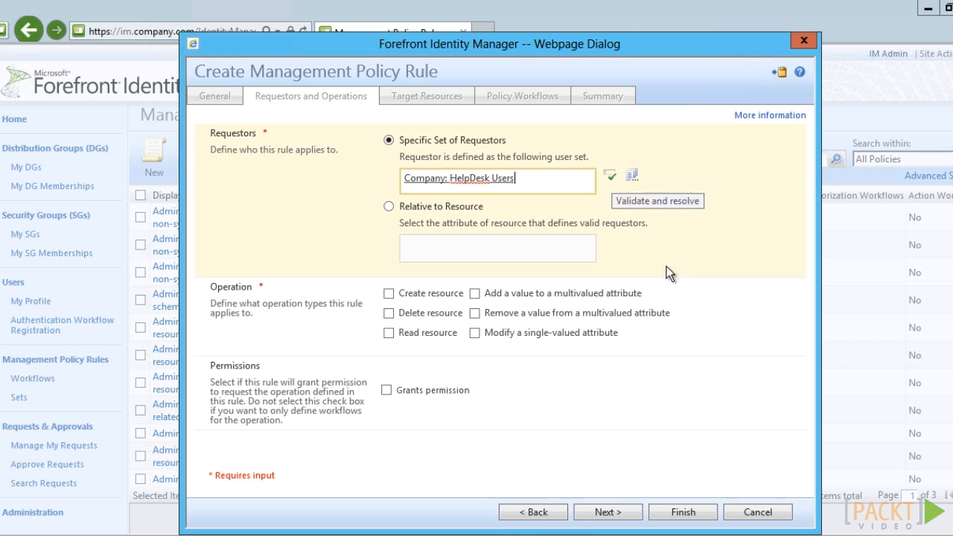
# Step: Set the requestors to Company: HelpDesk Users, enable Grants permission and the Modify a single-valued attribute operation, and proceed to the target resources
pyautogui.click(387, 391)
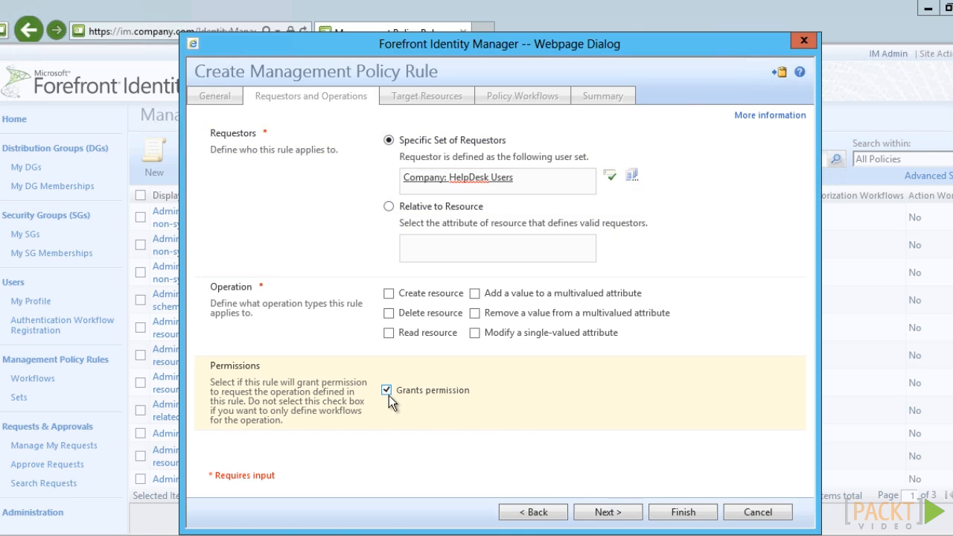
pyautogui.click(474, 333)
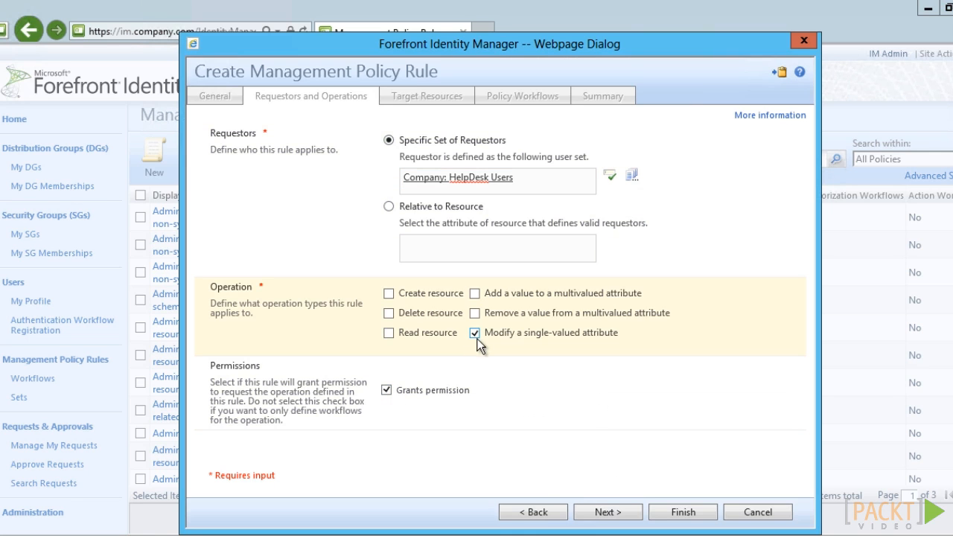
pyautogui.click(615, 508)
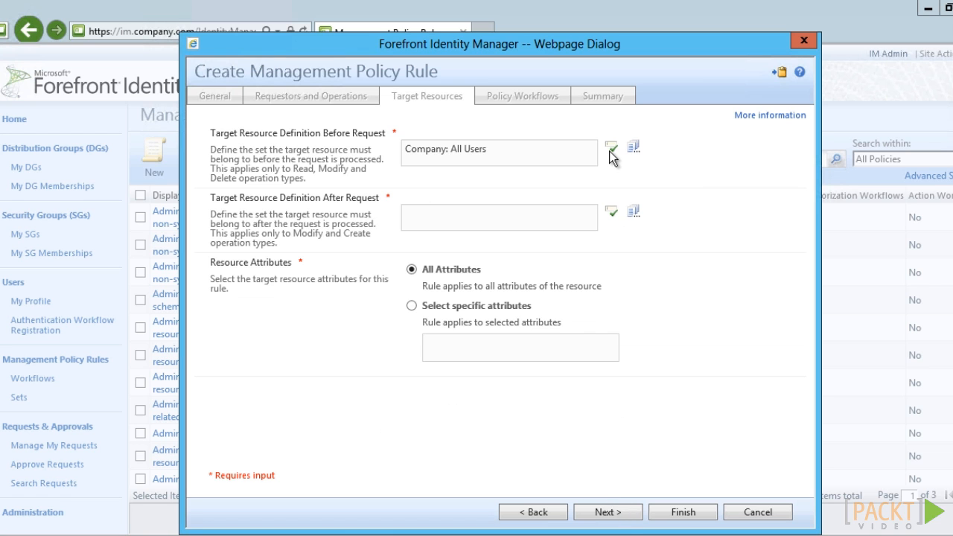
# Step: Target "Company: All Users" before and after the request, limit the rule to the Active attribute, and submit it
pyautogui.click(611, 149)
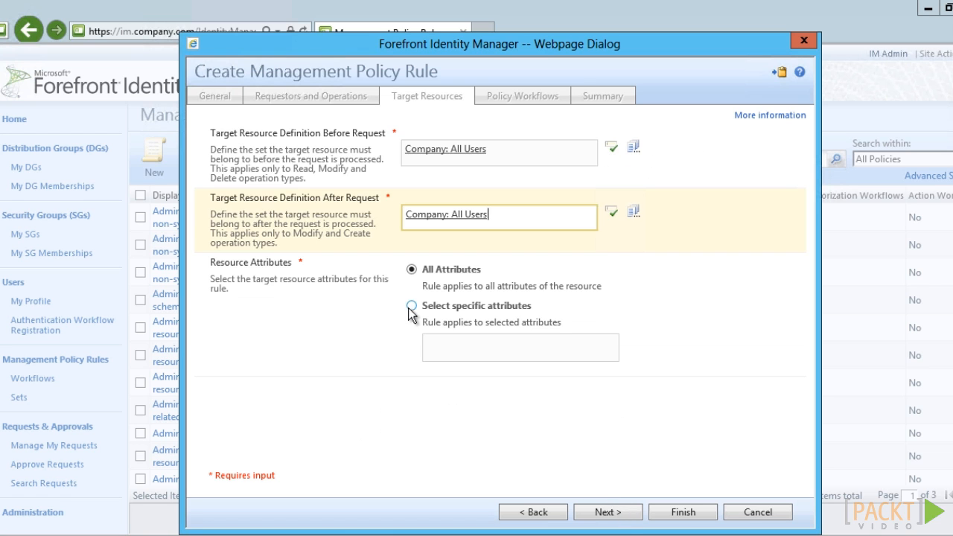
pyautogui.click(412, 307)
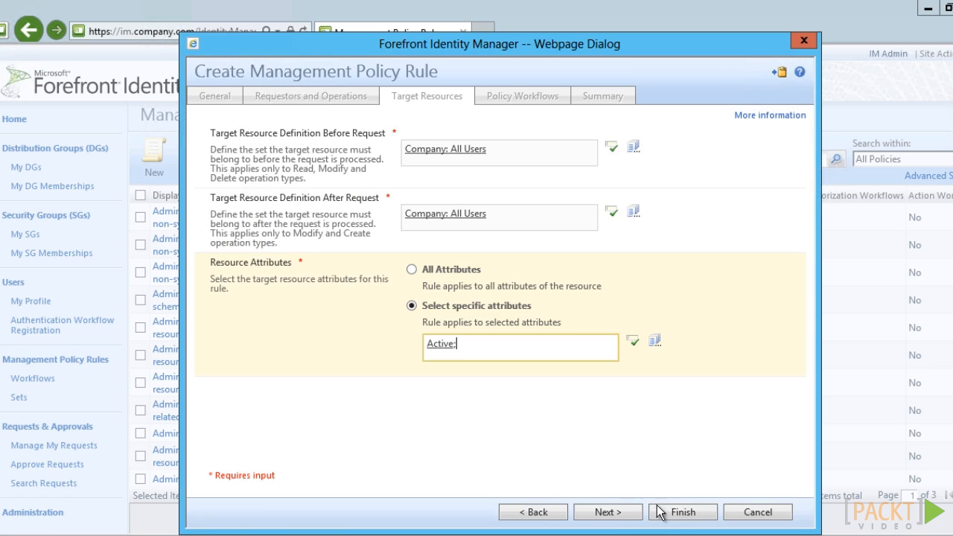
pyautogui.click(621, 513)
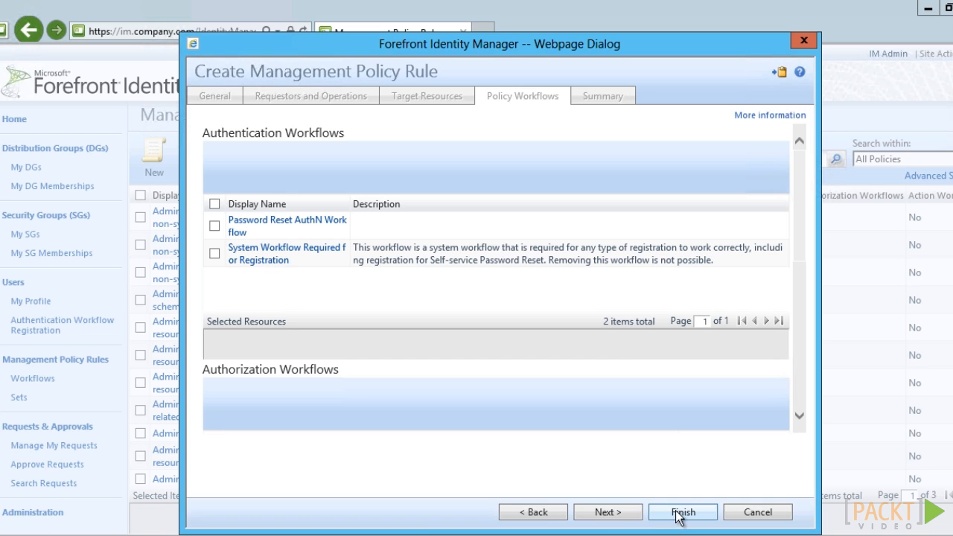
pyautogui.click(684, 514)
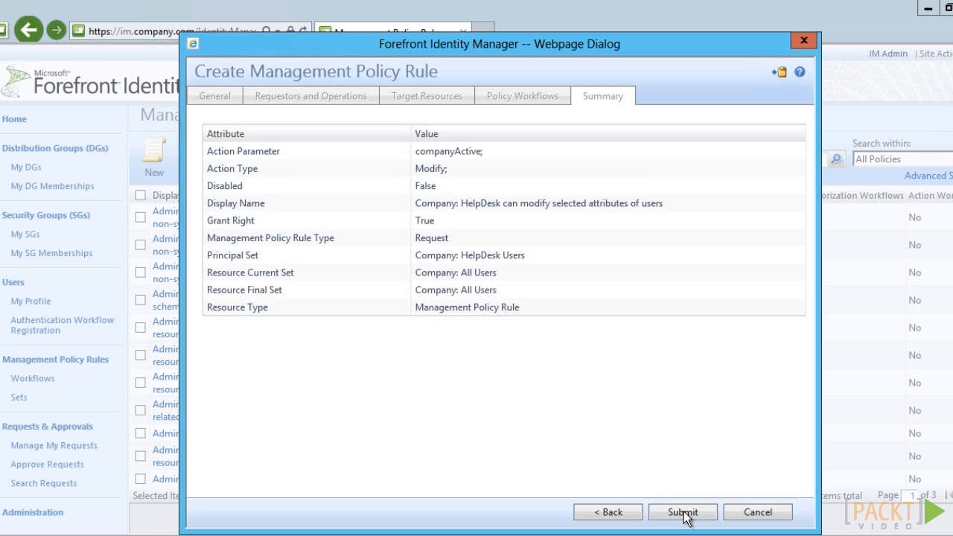
pyautogui.click(683, 512)
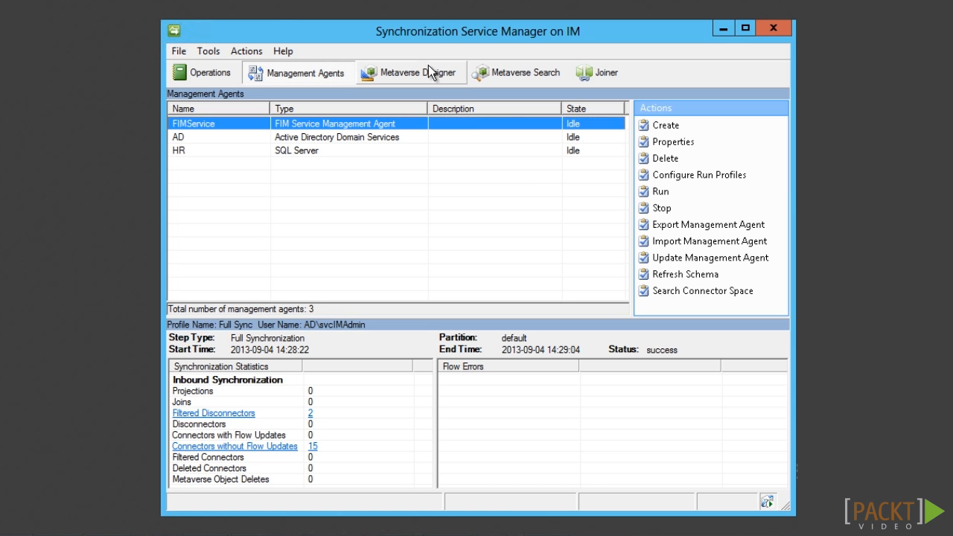
# Step: In Synchronization Service Manager, move AD below FIMService in the attribute flow precedence of the person object's companyActive attribute
pyautogui.click(429, 66)
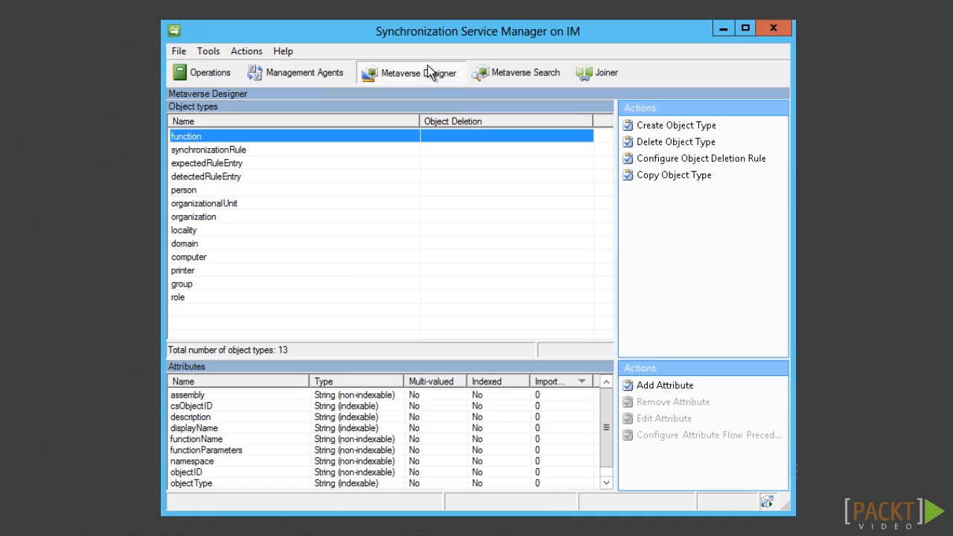
pyautogui.click(195, 192)
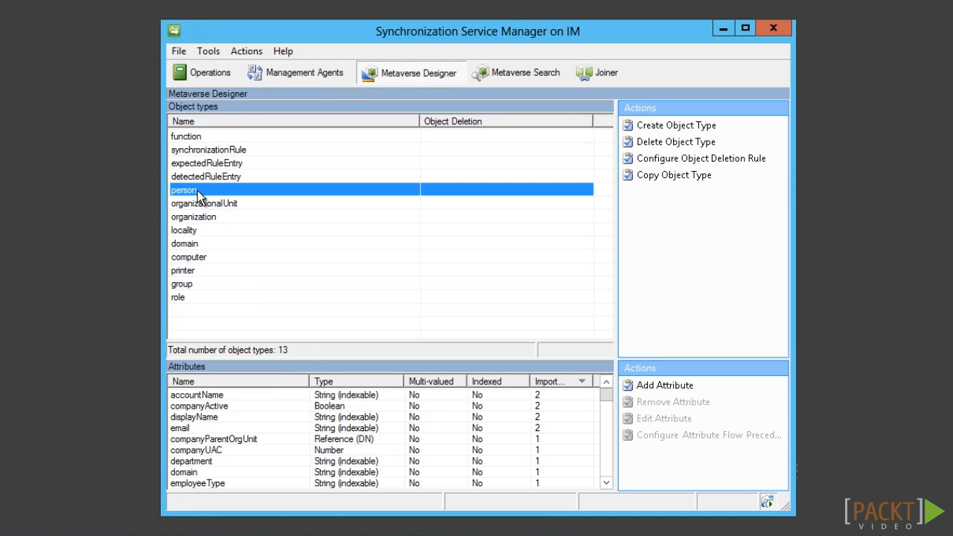
pyautogui.click(230, 407)
pyautogui.rightClick(230, 409)
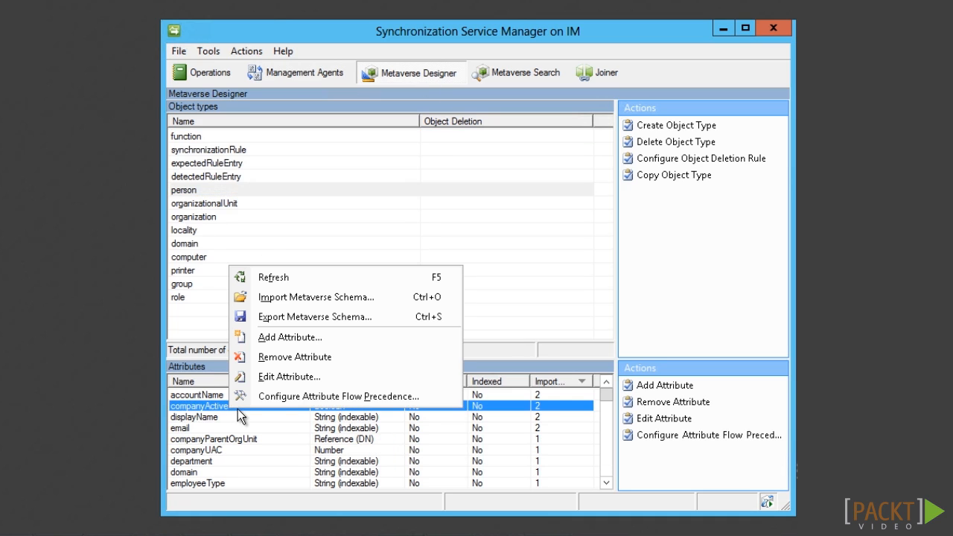
pyautogui.click(284, 397)
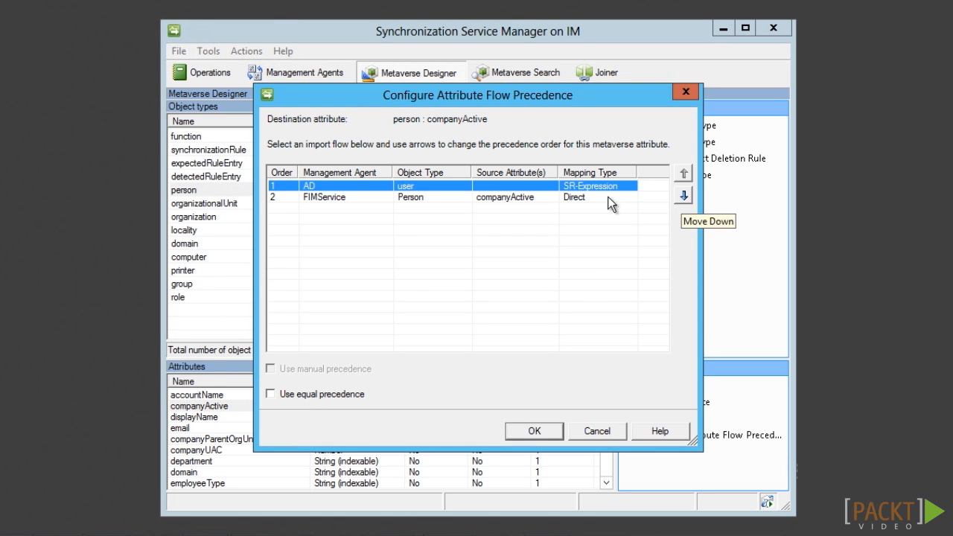
pyautogui.click(684, 195)
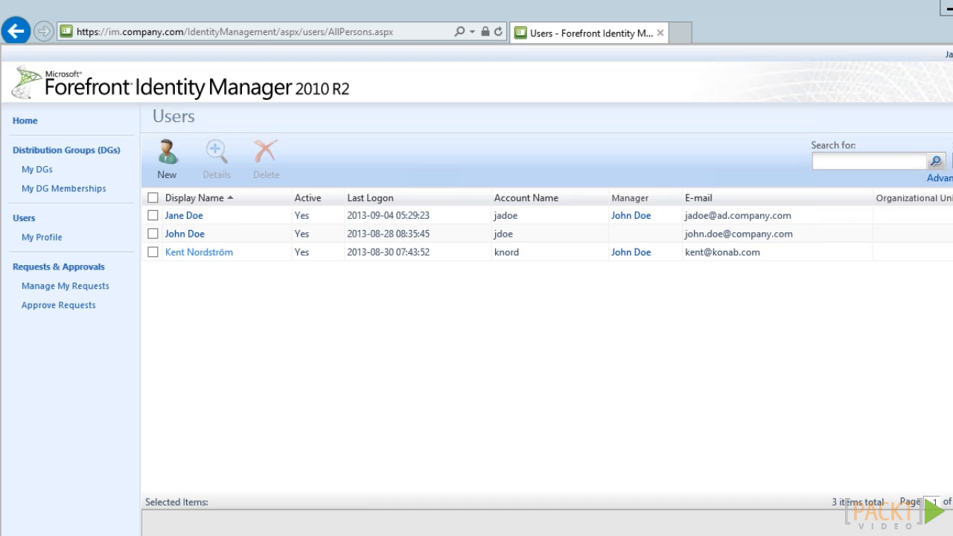
# Step: In the help desk user's portal session, clear the Active setting of the user with the konab.com address and submit the change
pyautogui.click(216, 255)
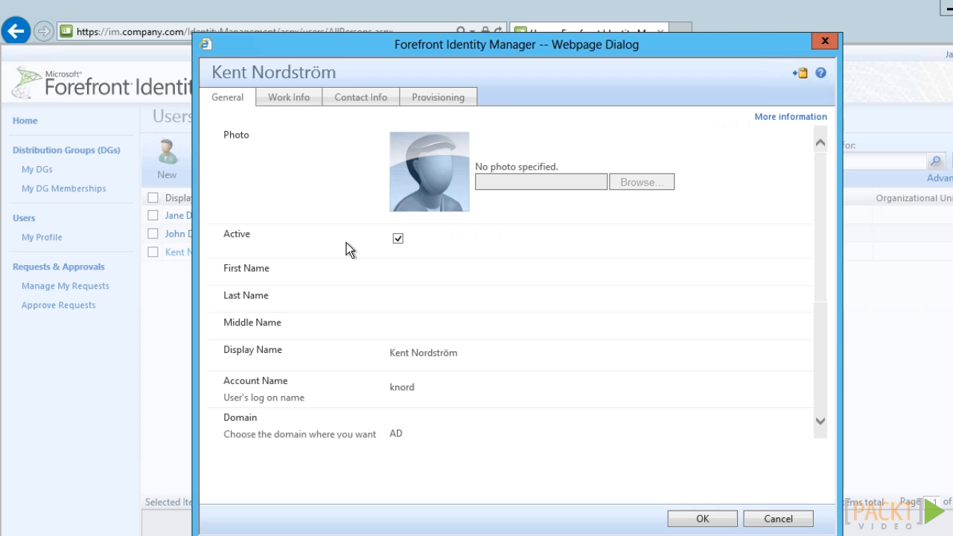
pyautogui.click(702, 519)
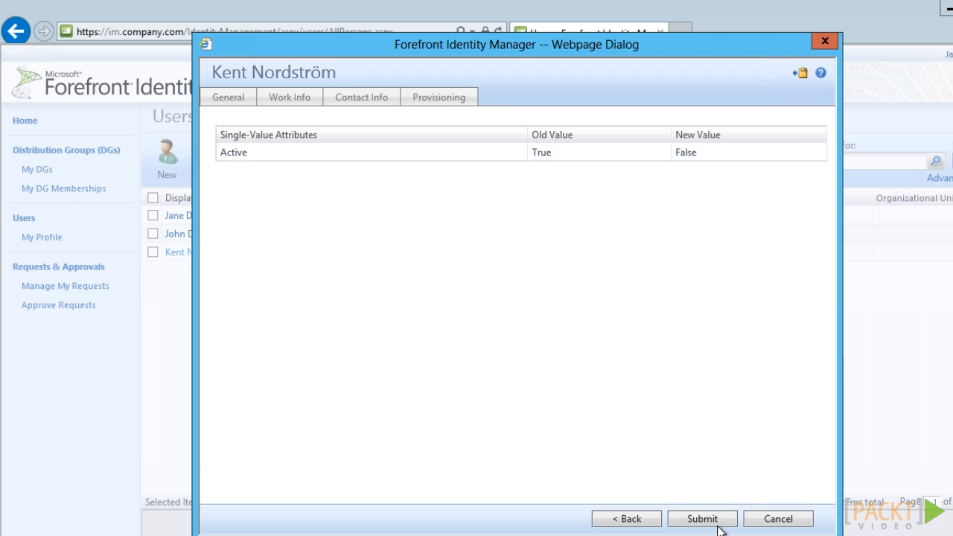
pyautogui.click(702, 517)
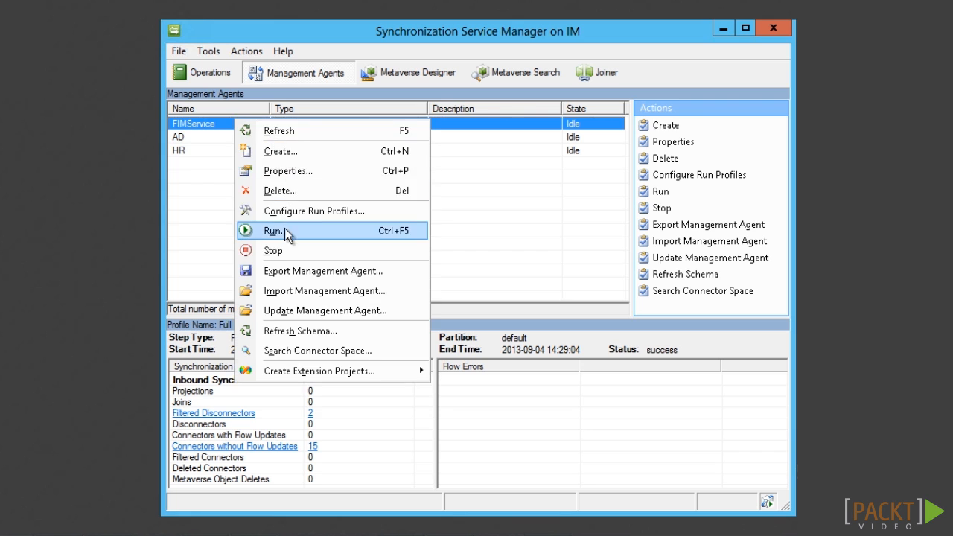
# Step: In Synchronization Service Manager, run the Delta Import profile followed by Delta Sync on the FIMService management agent
pyautogui.click(284, 228)
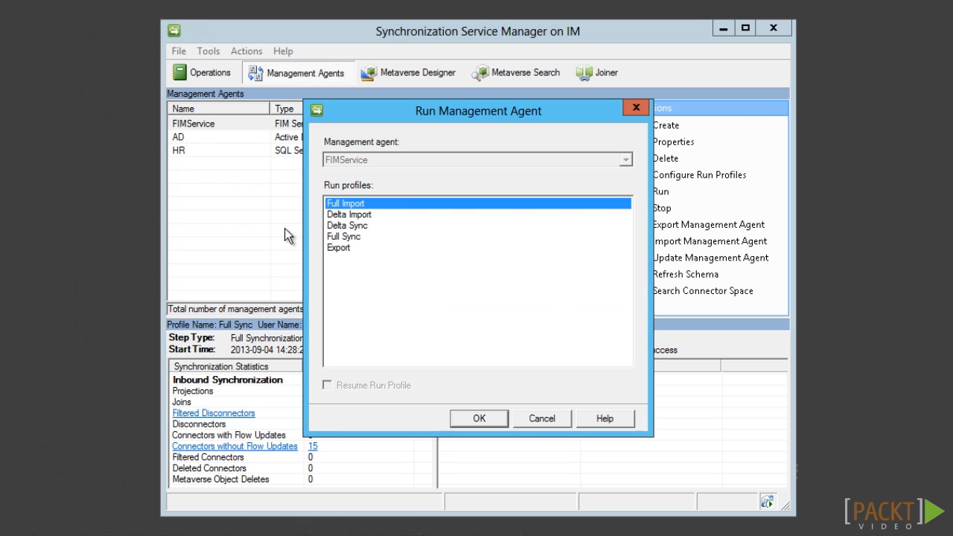
pyautogui.doubleClick(367, 216)
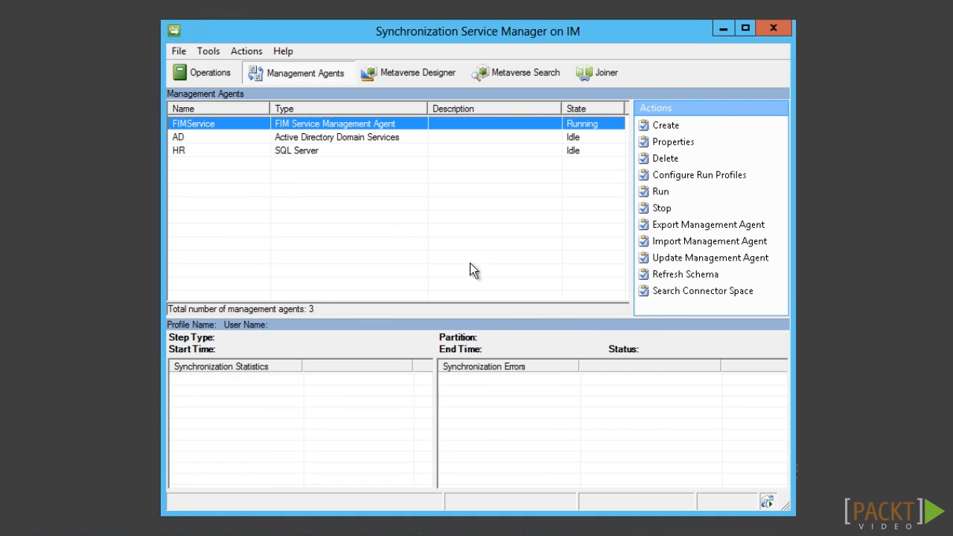
pyautogui.rightClick(216, 123)
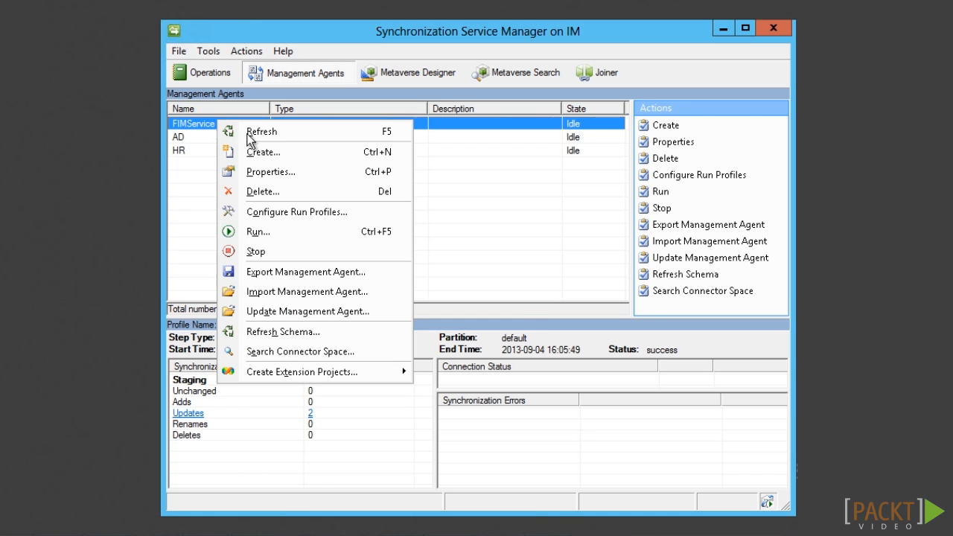
pyautogui.click(259, 232)
pyautogui.doubleClick(347, 225)
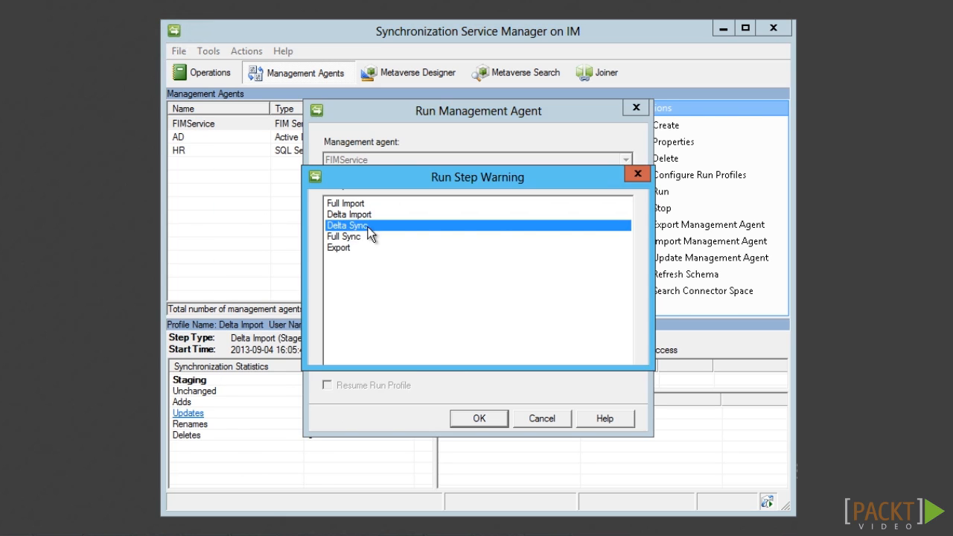
# Step: Examine the object behind the outbound export attribute flow to AD in the synchronization statistics
pyautogui.click(426, 481)
pyautogui.click(428, 483)
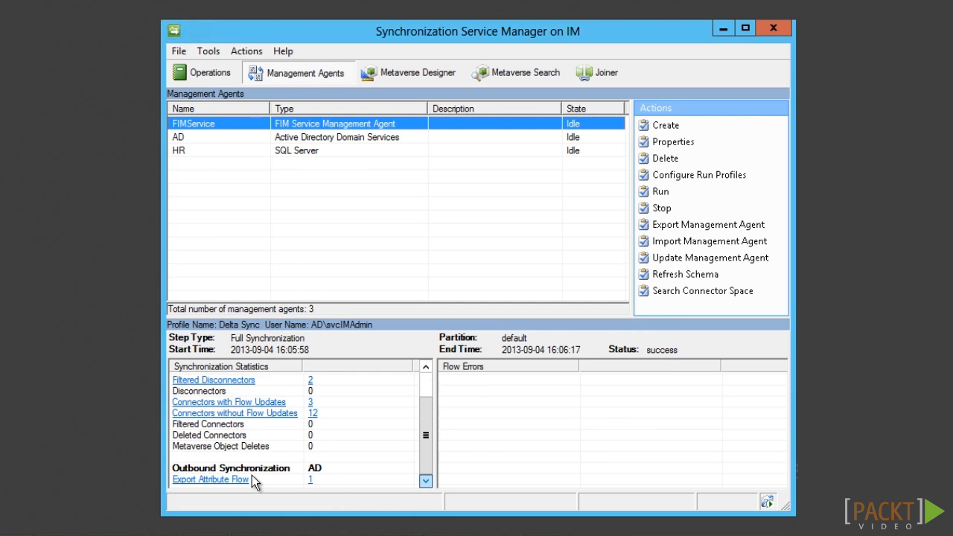
pyautogui.doubleClick(186, 481)
pyautogui.doubleClick(399, 184)
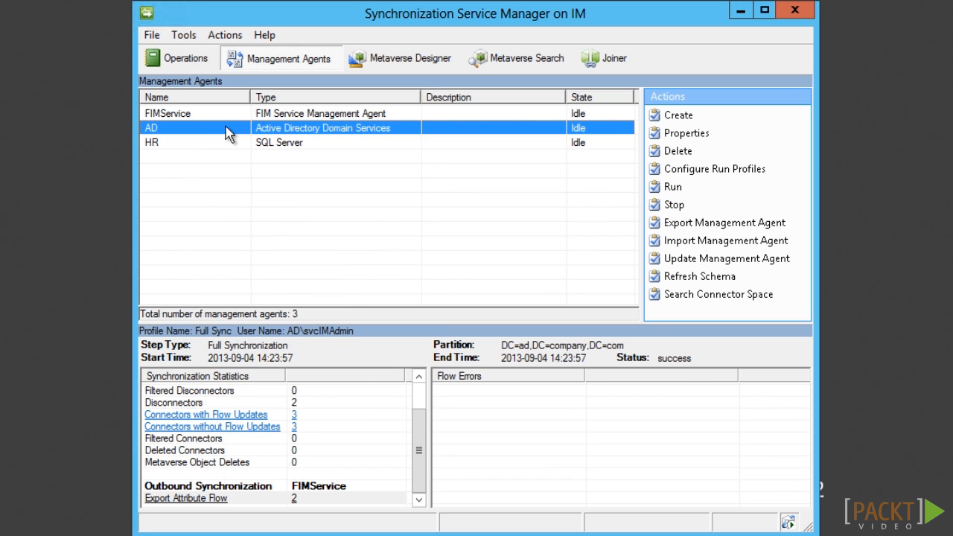
# Step: Run the Export profile on the AD management agent and refresh the Company container in Active Directory Users and Computers
pyautogui.rightClick(228, 128)
pyautogui.click(277, 248)
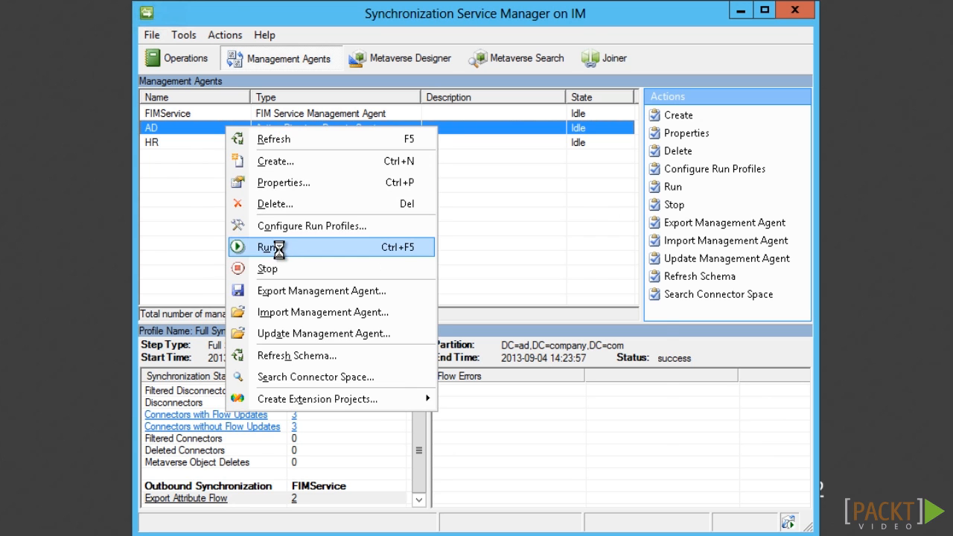
pyautogui.doubleClick(332, 249)
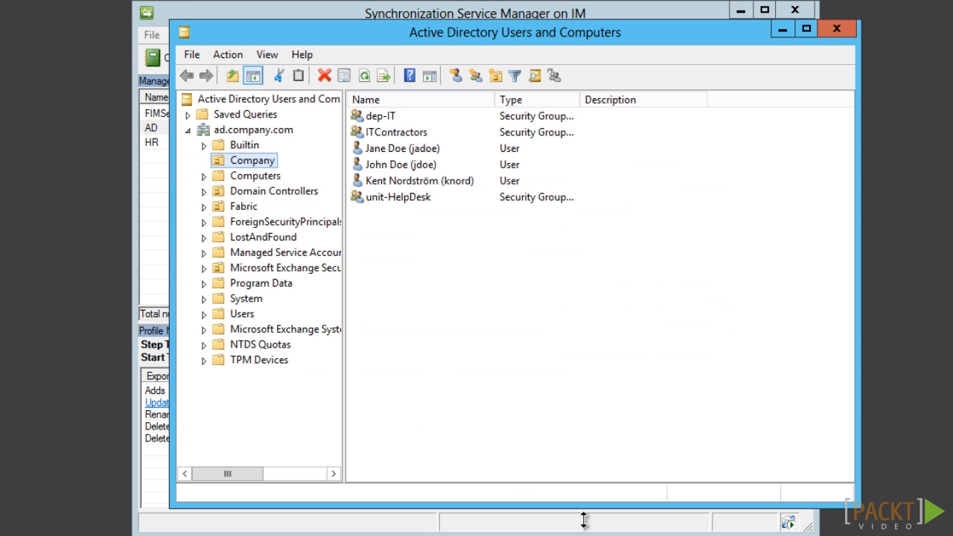
pyautogui.click(362, 77)
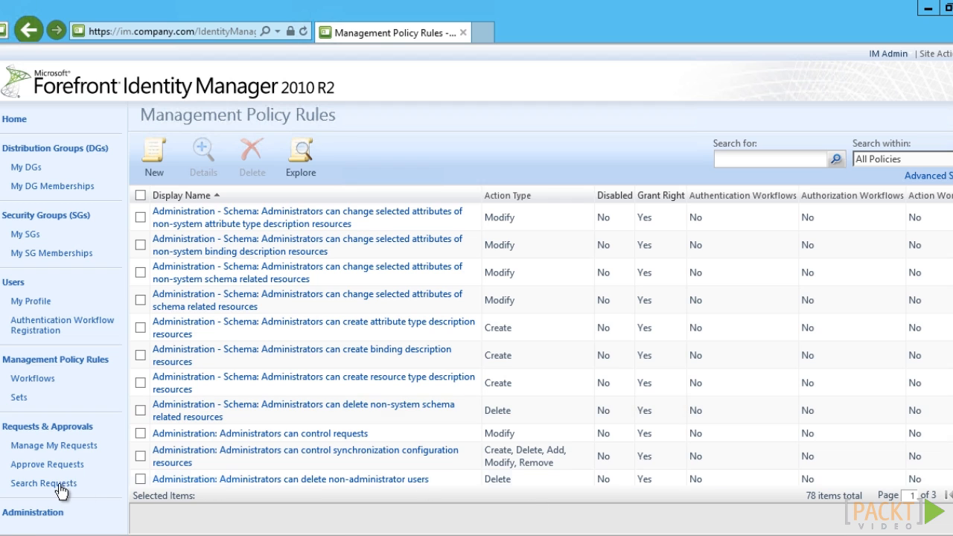
# Step: In the administrator's portal session, search all requests and examine the general information, detailed content and applied policy of the deactivated user's update request
pyautogui.click(52, 484)
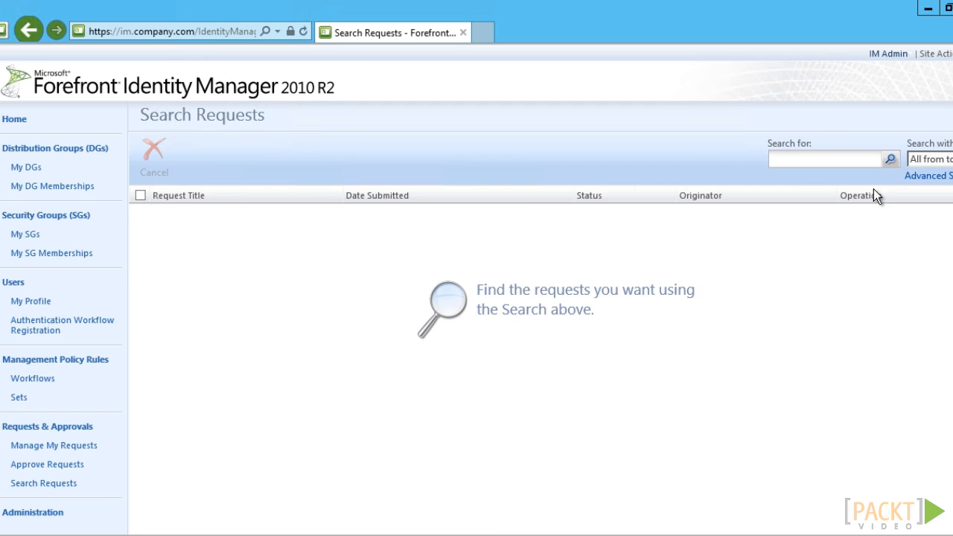
pyautogui.click(892, 160)
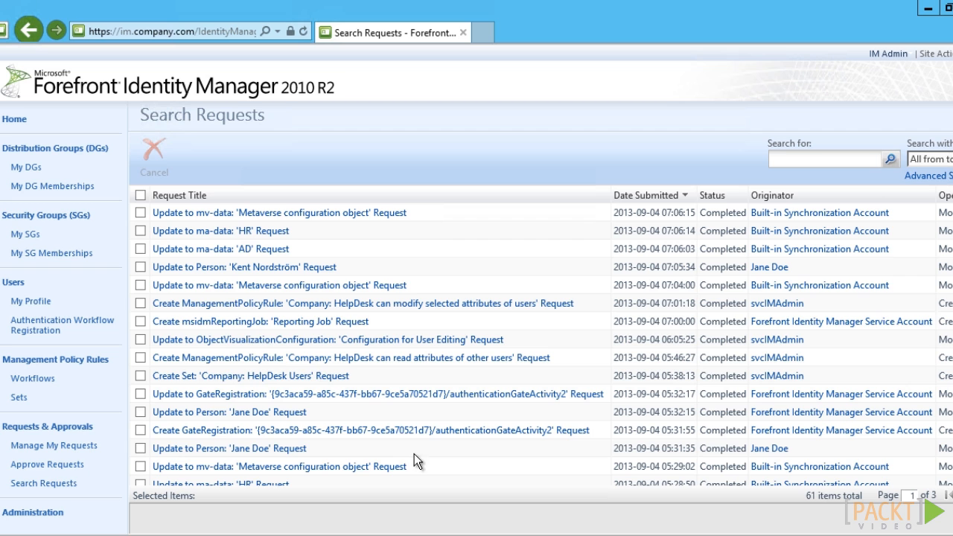
pyautogui.click(192, 269)
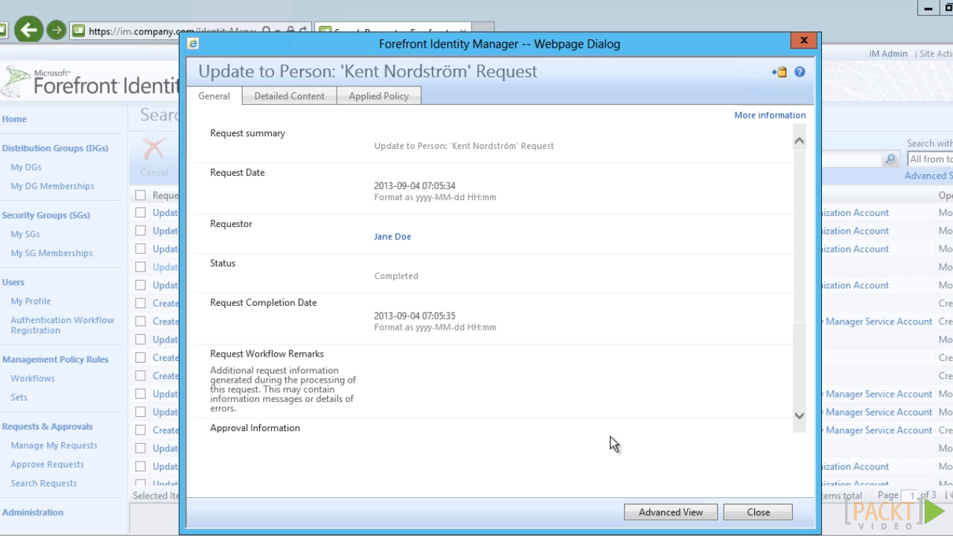
pyautogui.click(298, 103)
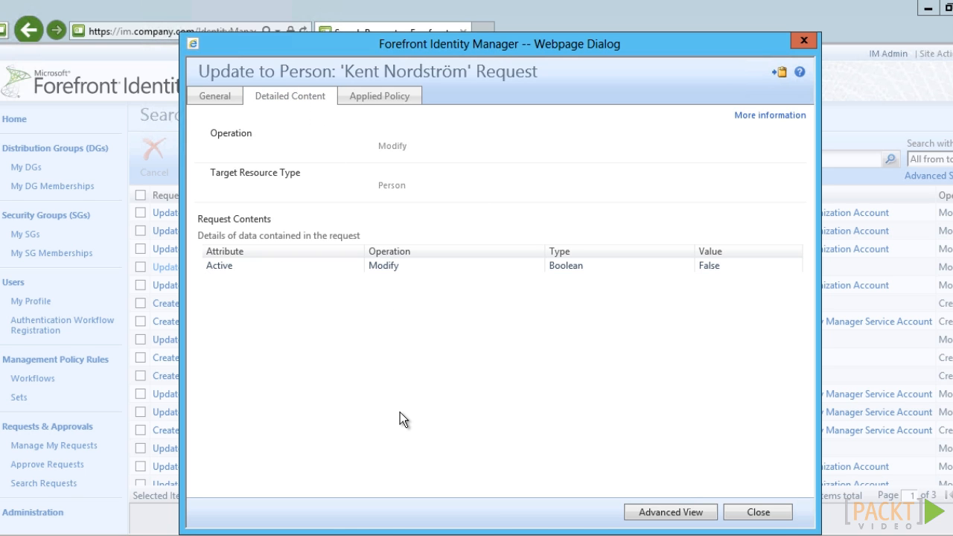
pyautogui.click(412, 101)
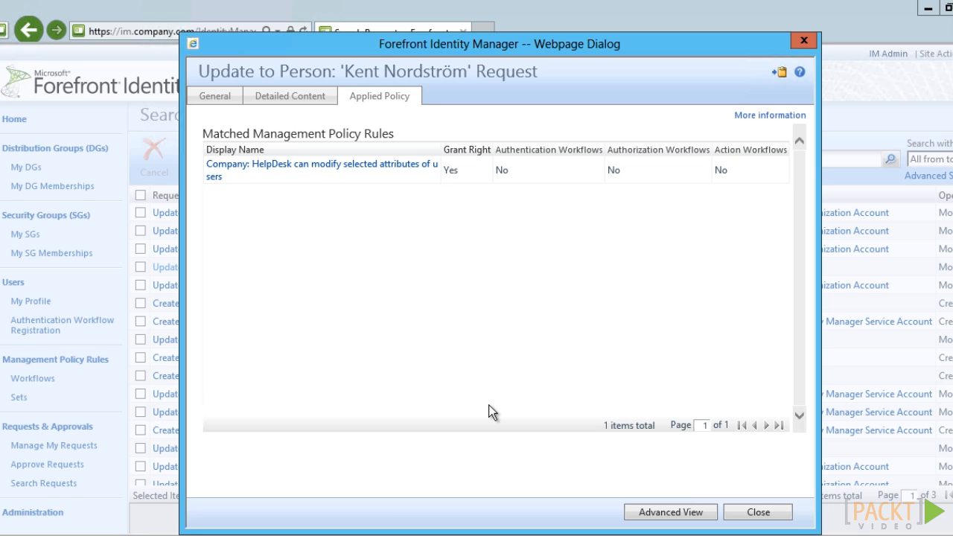